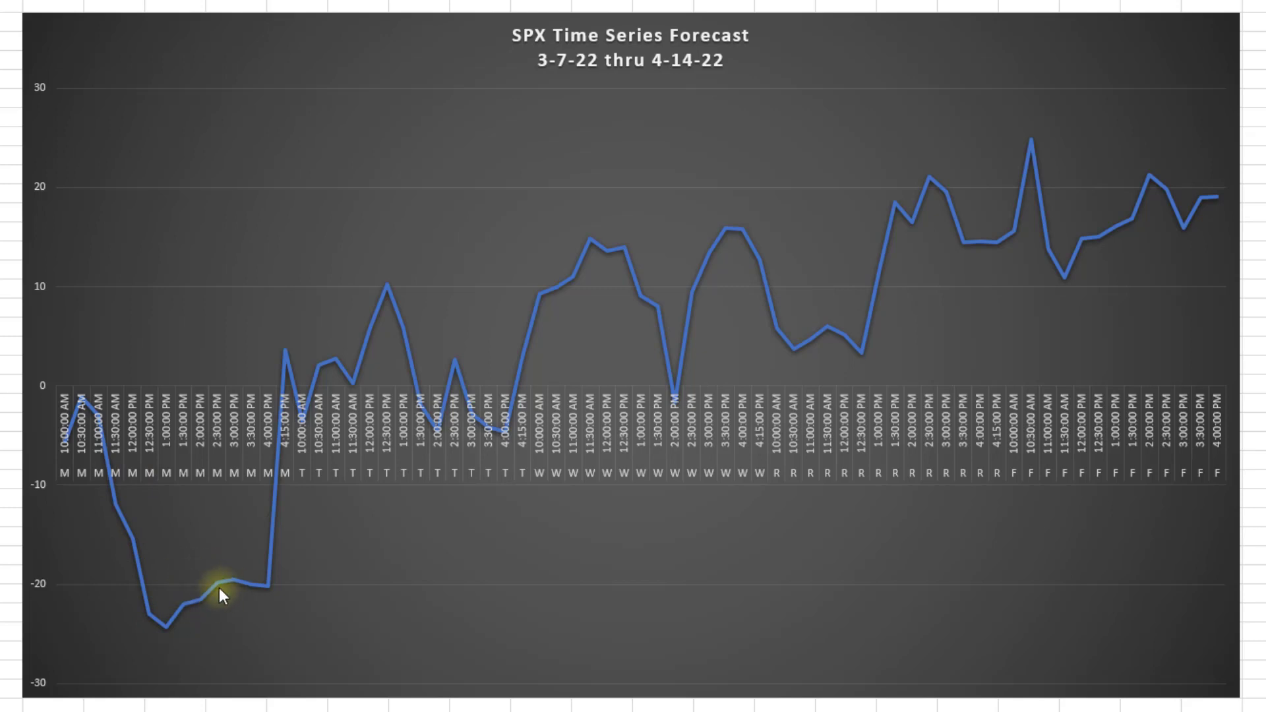
- Bring up the Option Omega dashboard showing saved SPX backtest cards in Cards view
{"action": "mouse_move", "coordinate": [215, 589]}
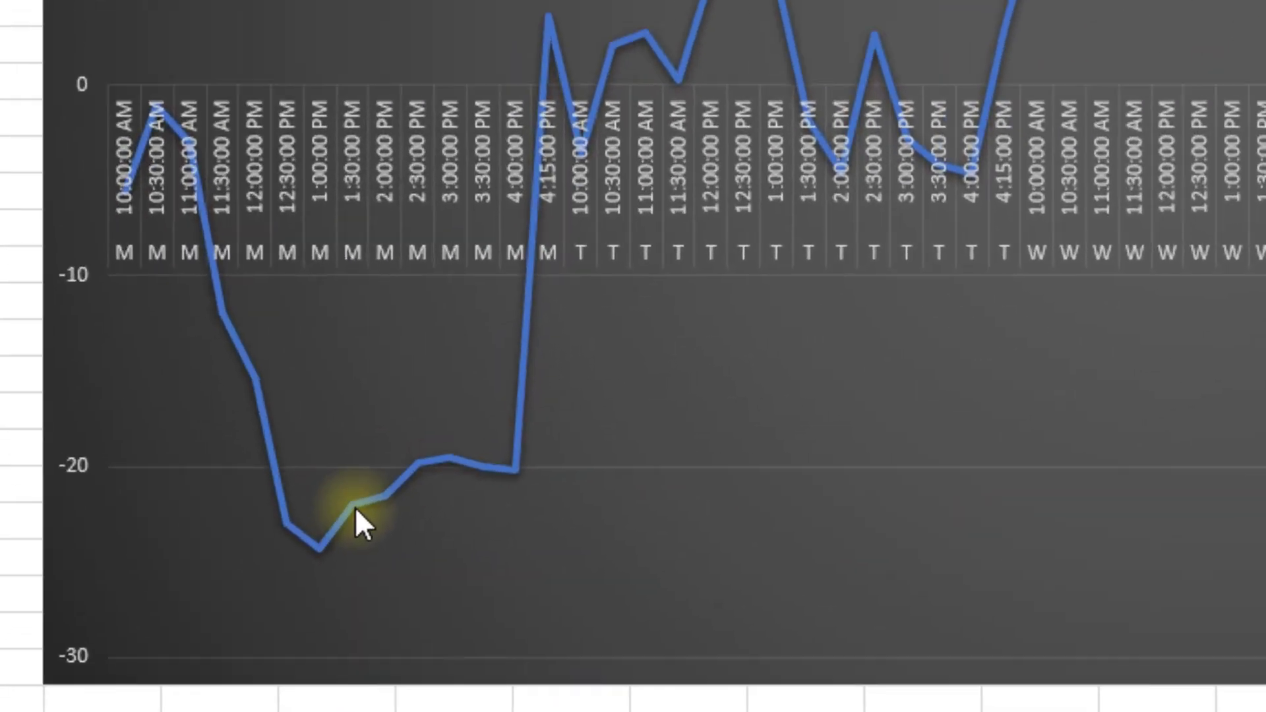
{"action": "mouse_move", "coordinate": [355, 505]}
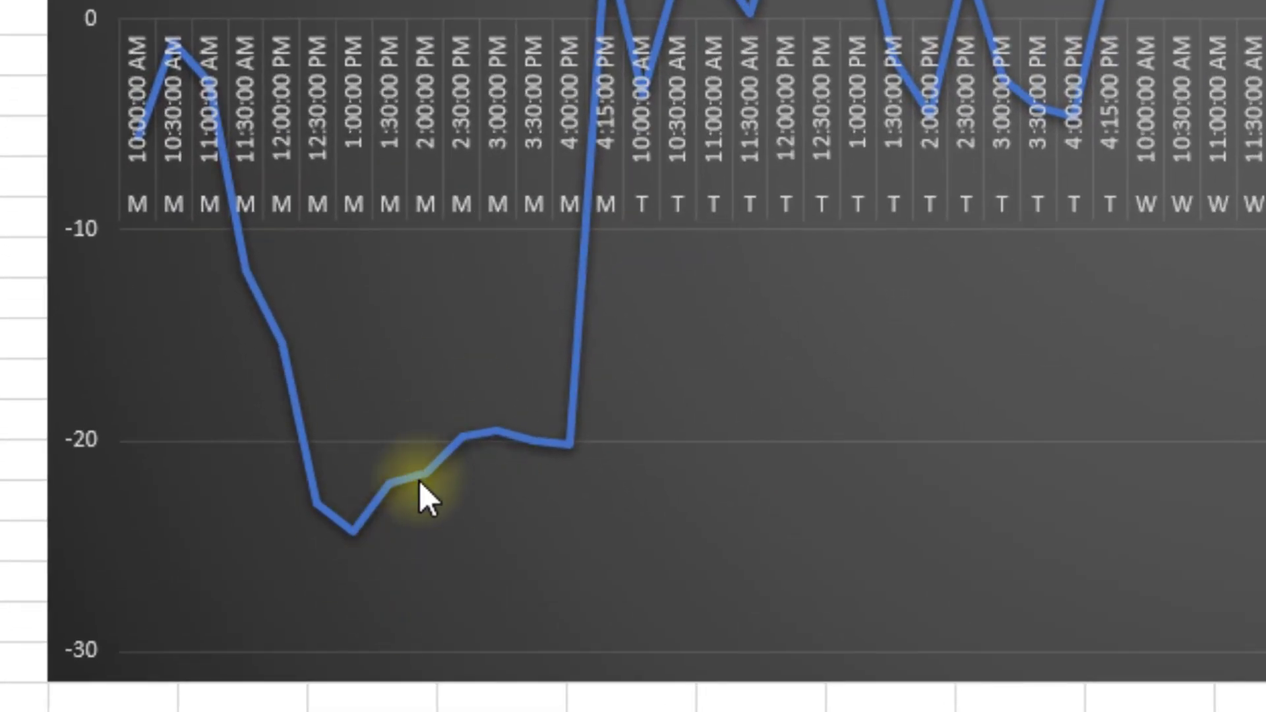
{"action": "mouse_move", "coordinate": [426, 466]}
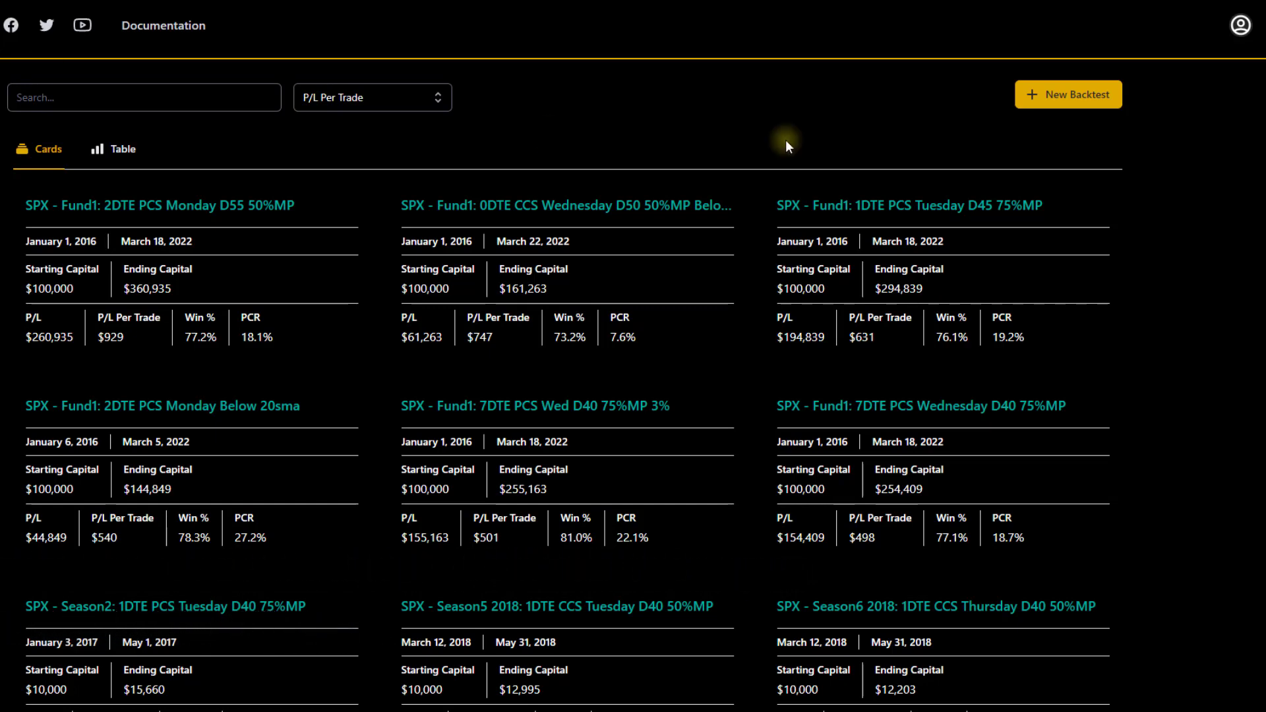
- Start a new SPX Short Put Spread backtest, 03/07/2022–04/15/2022, with a 25-delta short put at 2 DTE
{"action": "left_click", "coordinate": [1074, 93]}
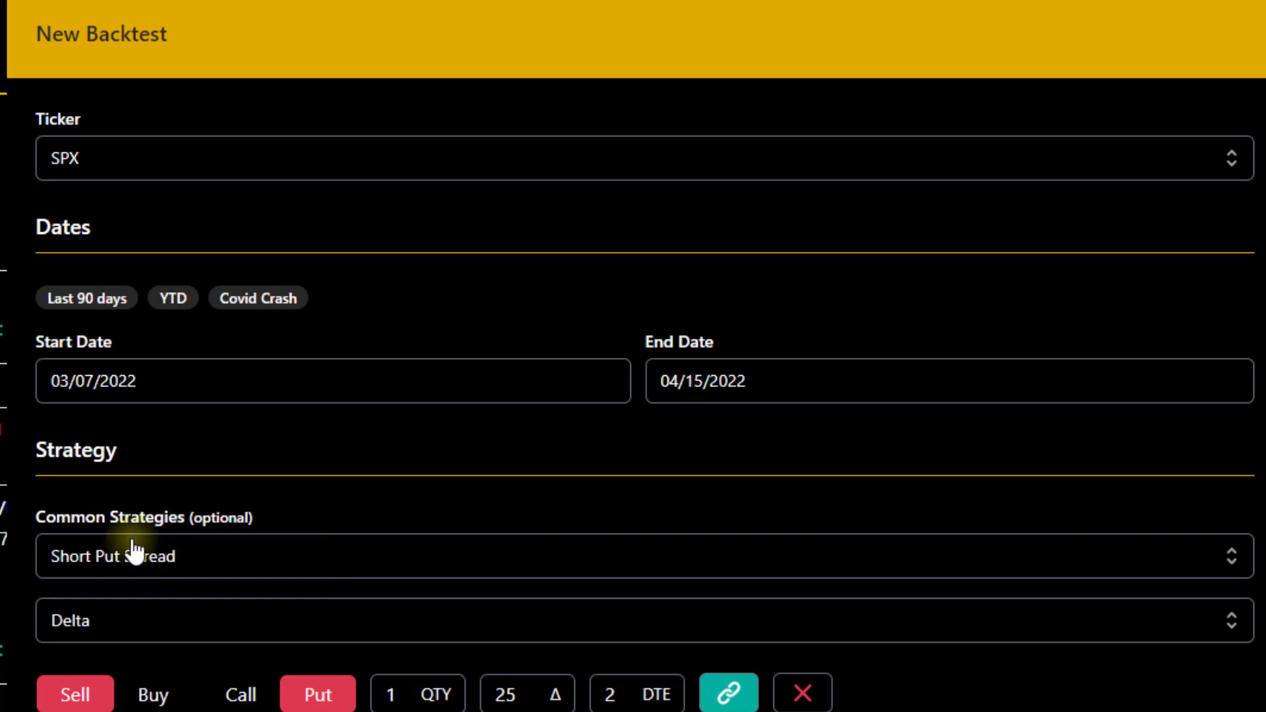
{"action": "scroll", "coordinate": [290, 422], "scroll_direction": "down", "scroll_amount": 5}
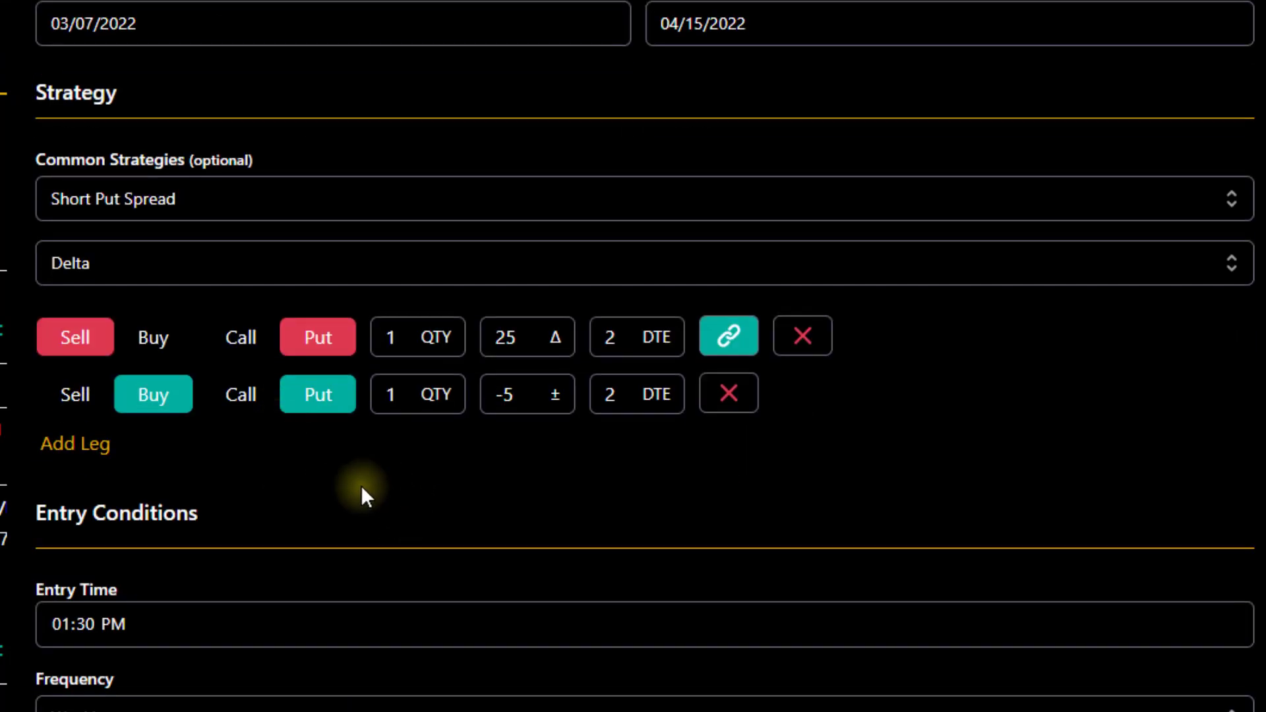
{"action": "scroll", "coordinate": [346, 555], "scroll_direction": "up", "scroll_amount": 2}
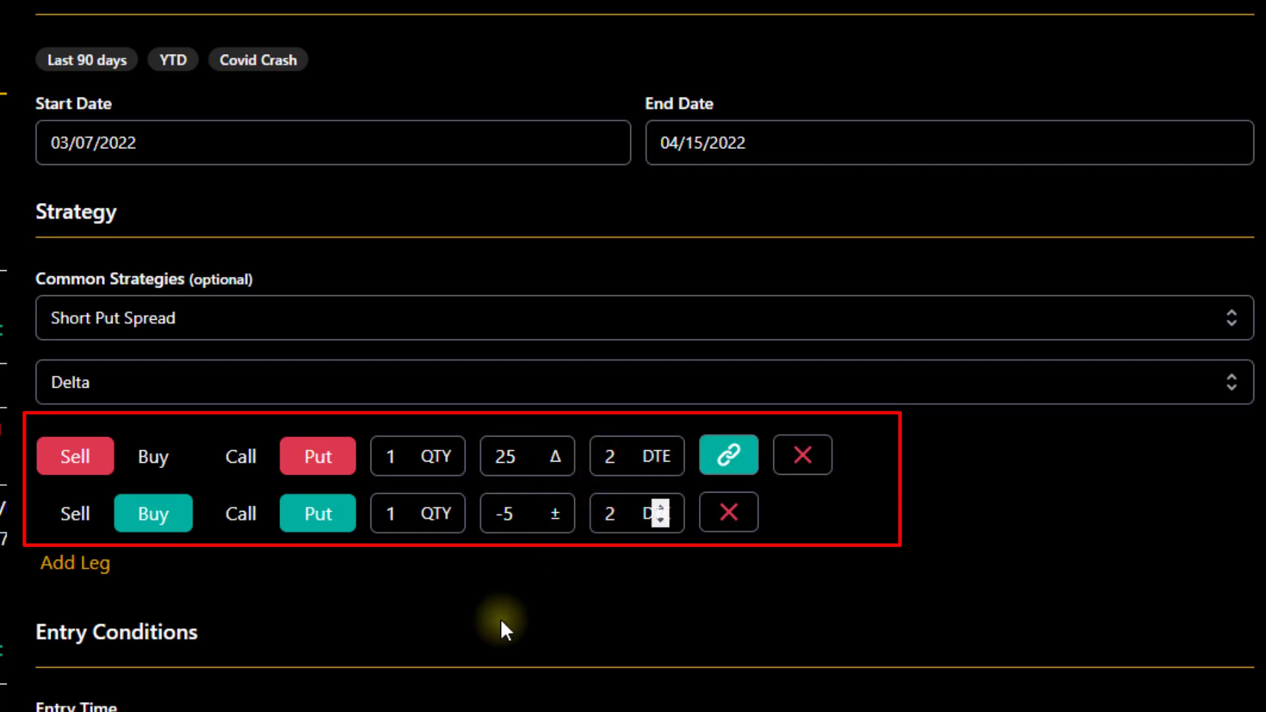
- Change starting funds from 100000 to 10000 and margin allocation per trade from 20% to 10%
{"action": "scroll", "coordinate": [432, 699], "scroll_direction": "down", "scroll_amount": 5}
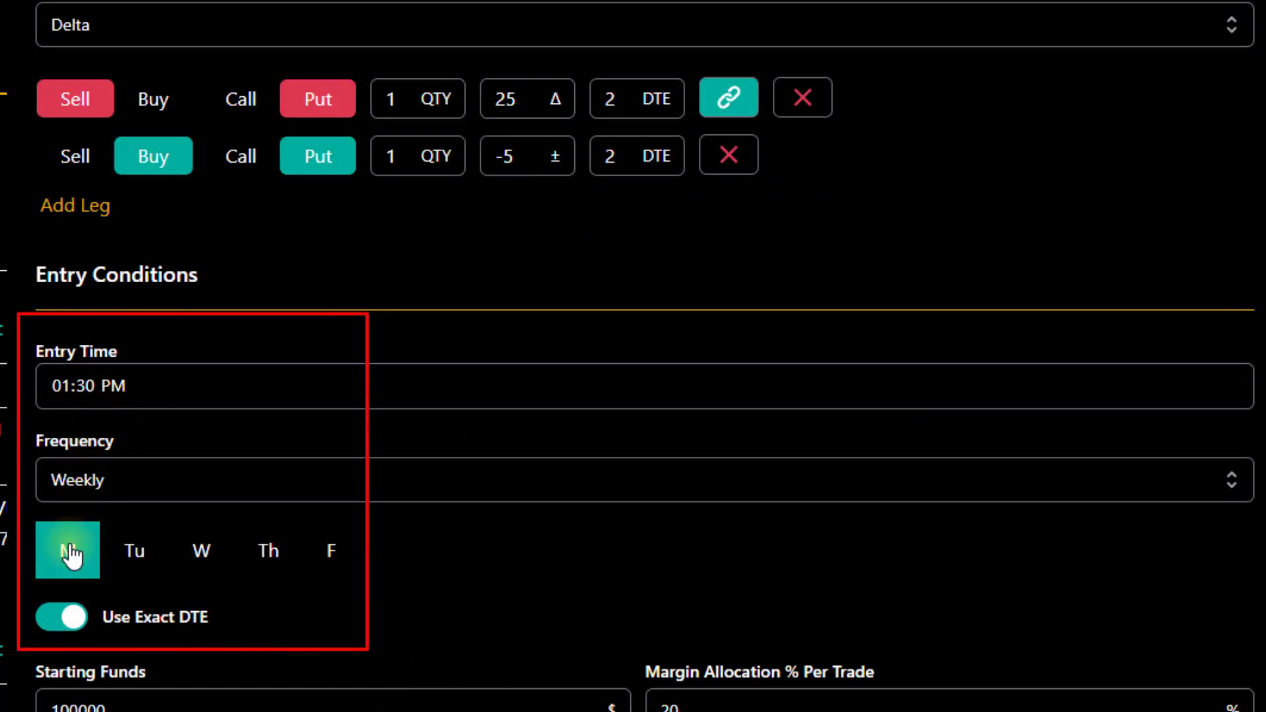
{"action": "left_click", "coordinate": [125, 703]}
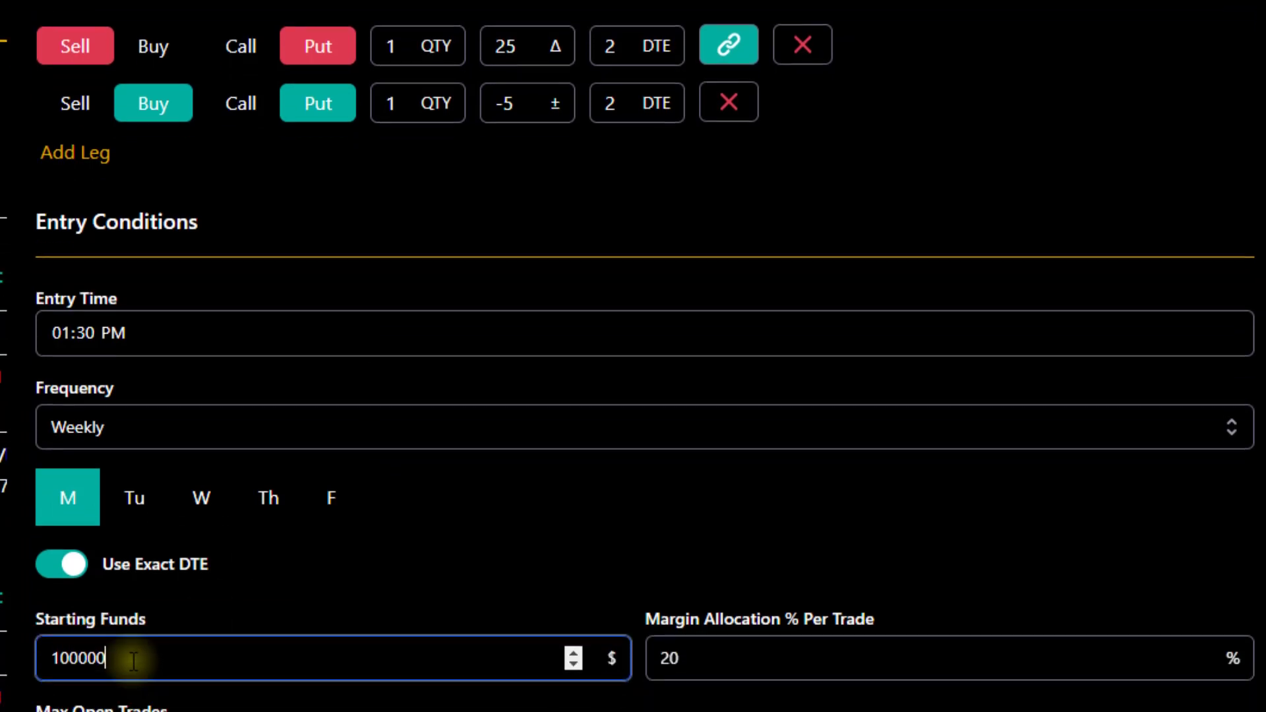
{"action": "key", "text": "BackSpace"}
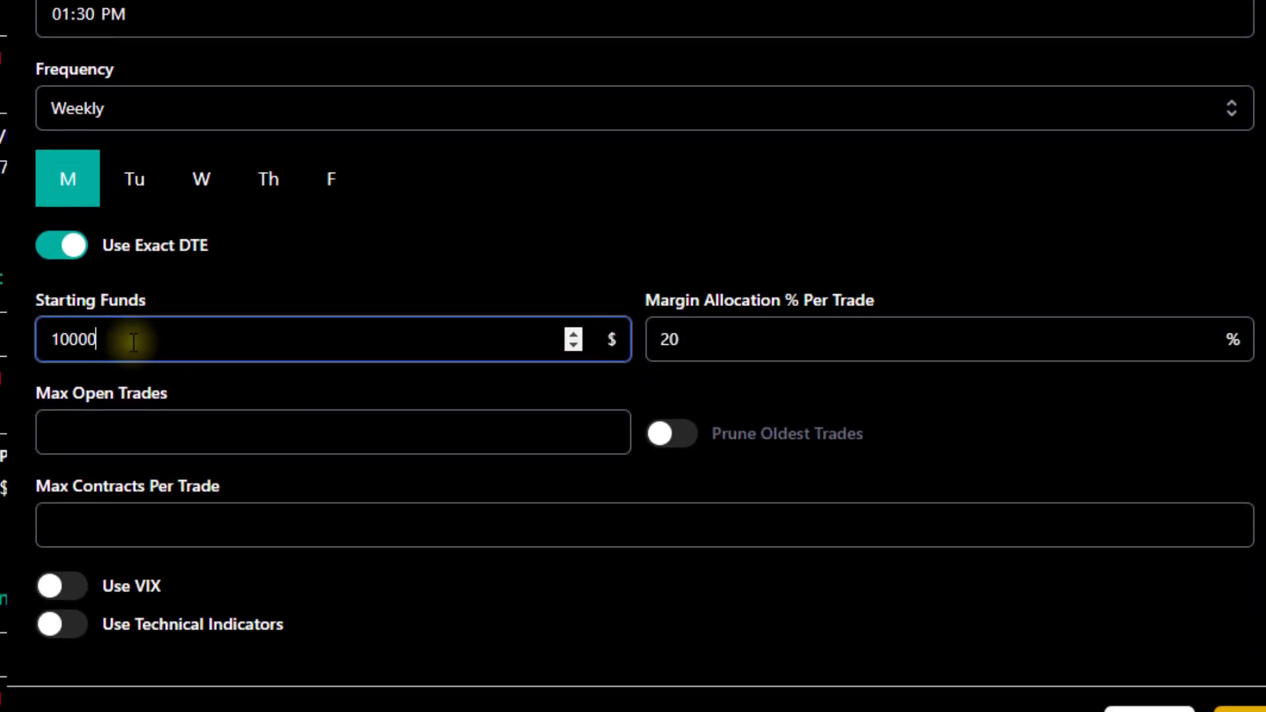
{"action": "left_click", "coordinate": [681, 339]}
{"action": "key", "text": "BackSpace"}
{"action": "key", "text": "BackSpace"}
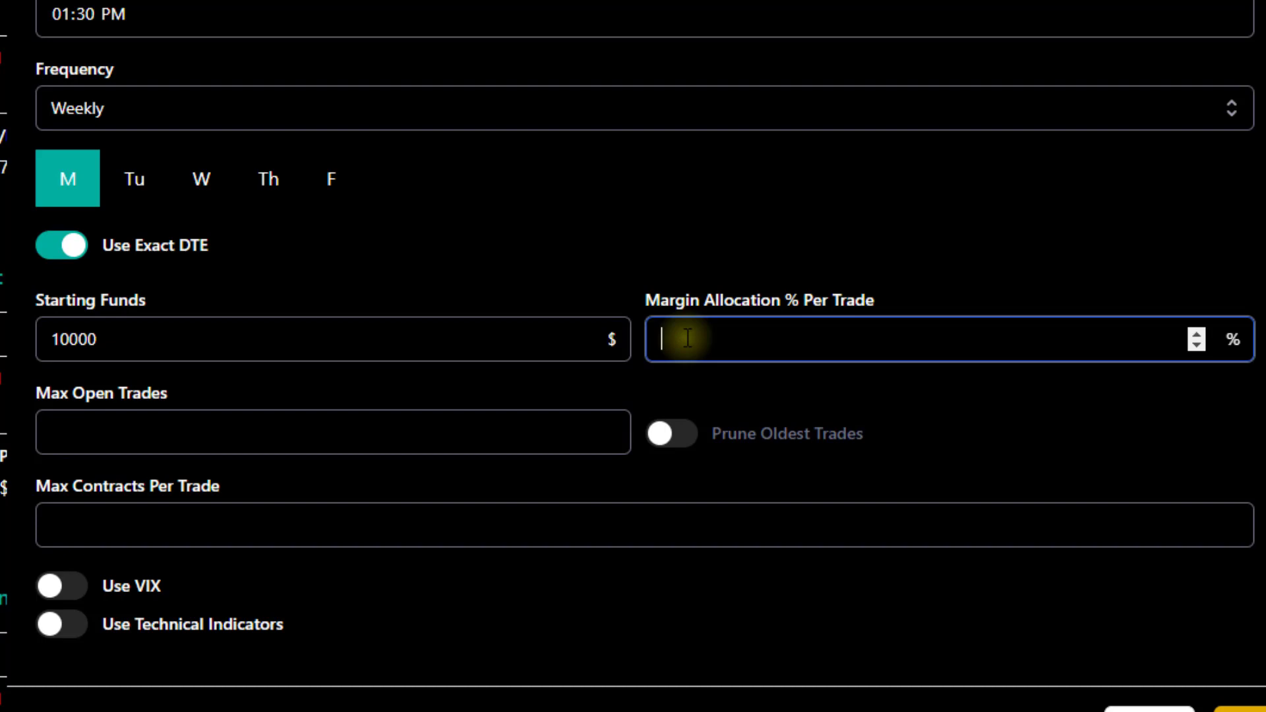
{"action": "type", "text": "10"}
{"action": "left_click", "coordinate": [509, 217]}
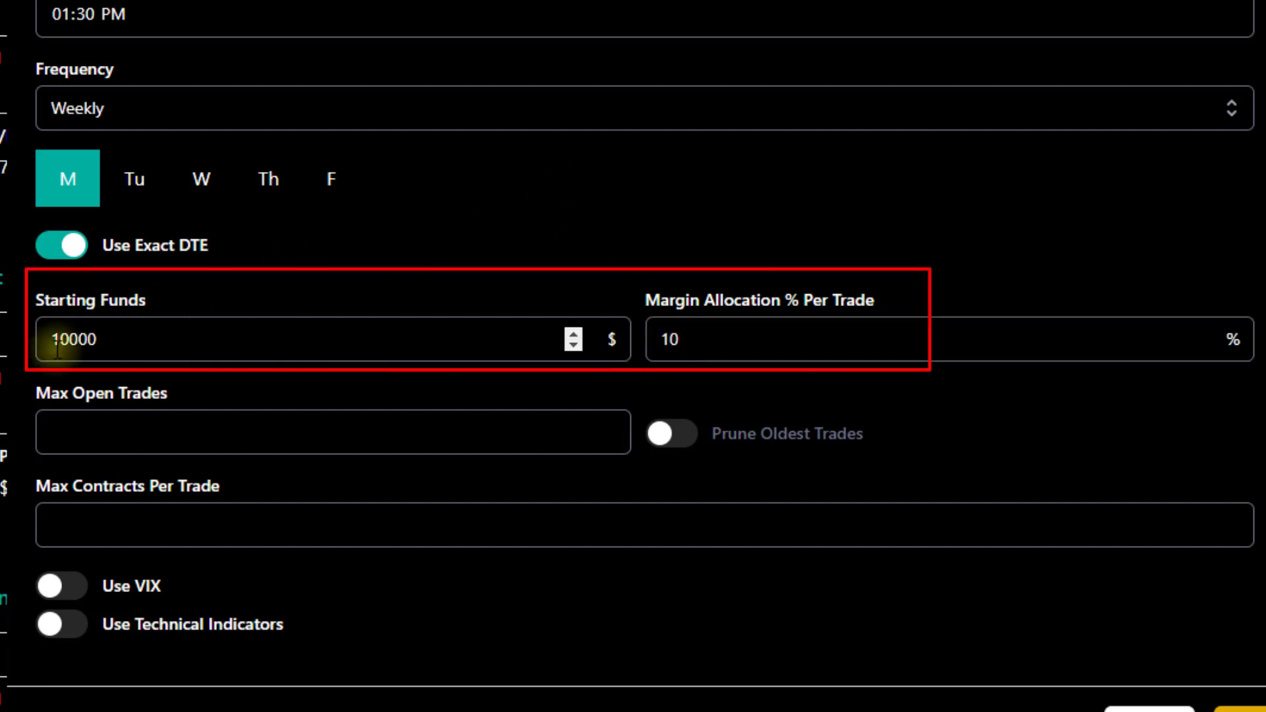
{"action": "left_click_drag", "start_coordinate": [113, 334], "coordinate": [40, 337]}
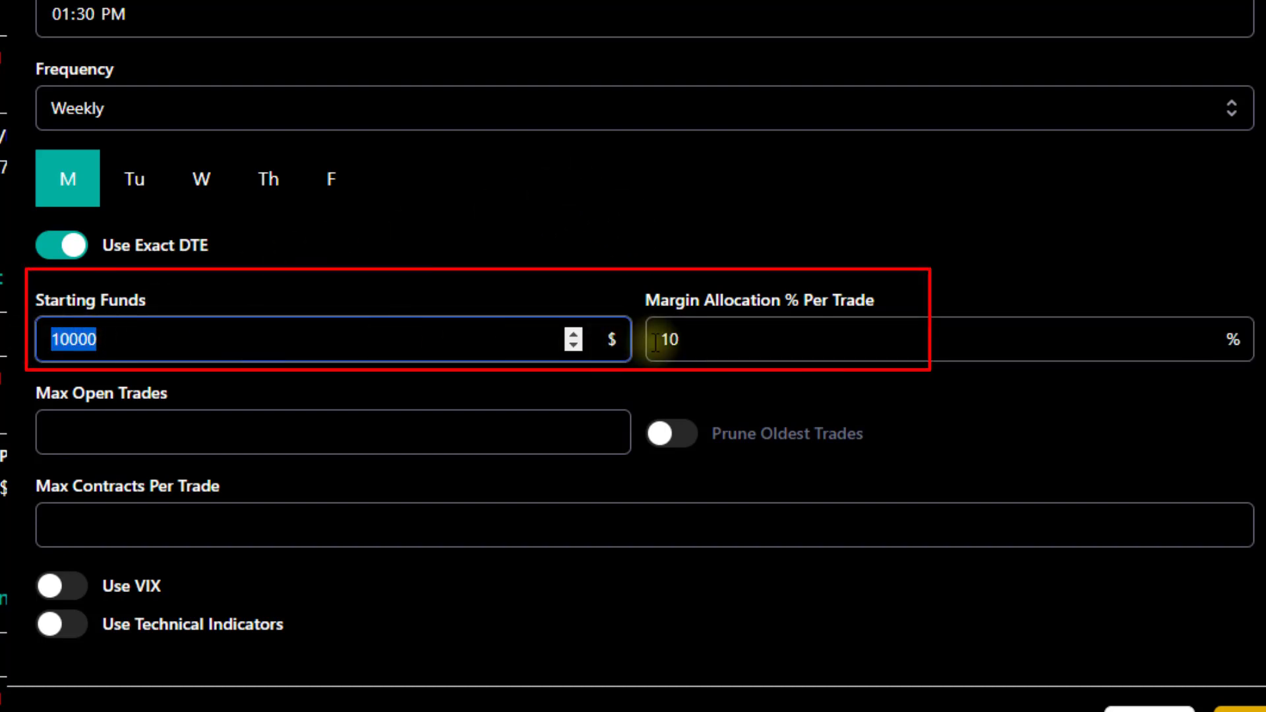
{"action": "left_click_drag", "start_coordinate": [718, 340], "coordinate": [664, 341]}
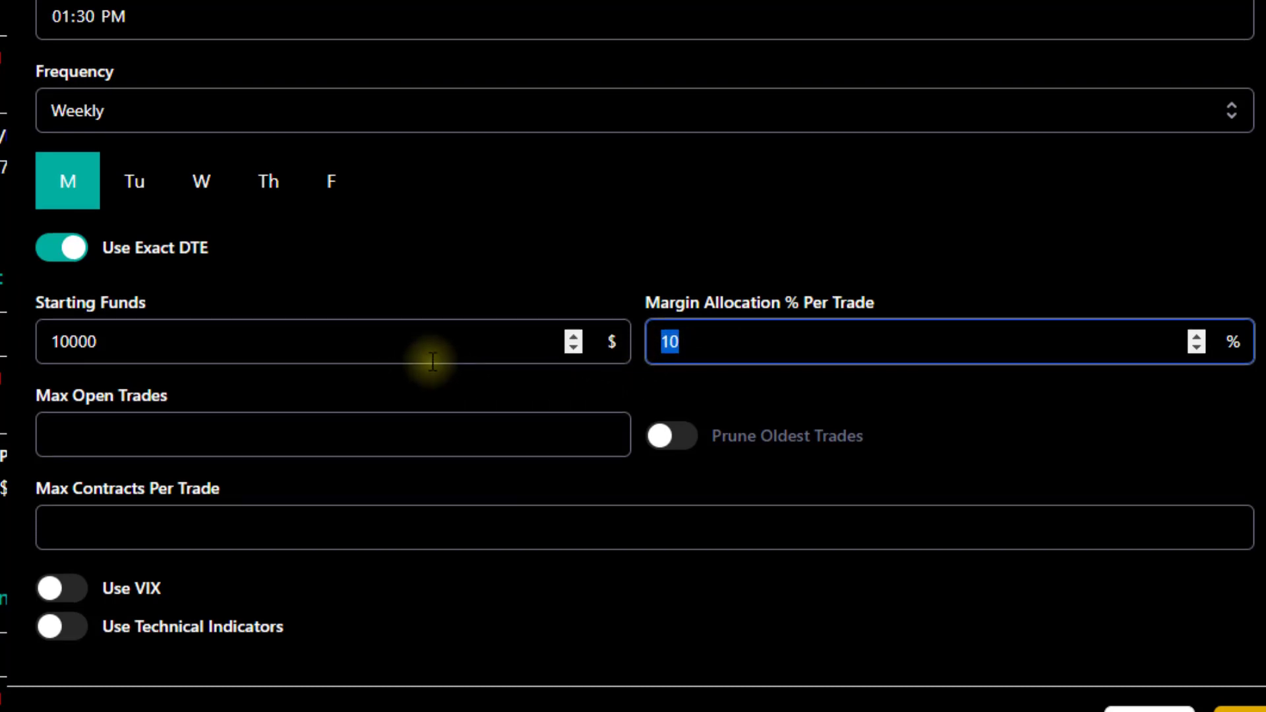
{"action": "scroll", "coordinate": [436, 329], "scroll_direction": "up", "scroll_amount": 5}
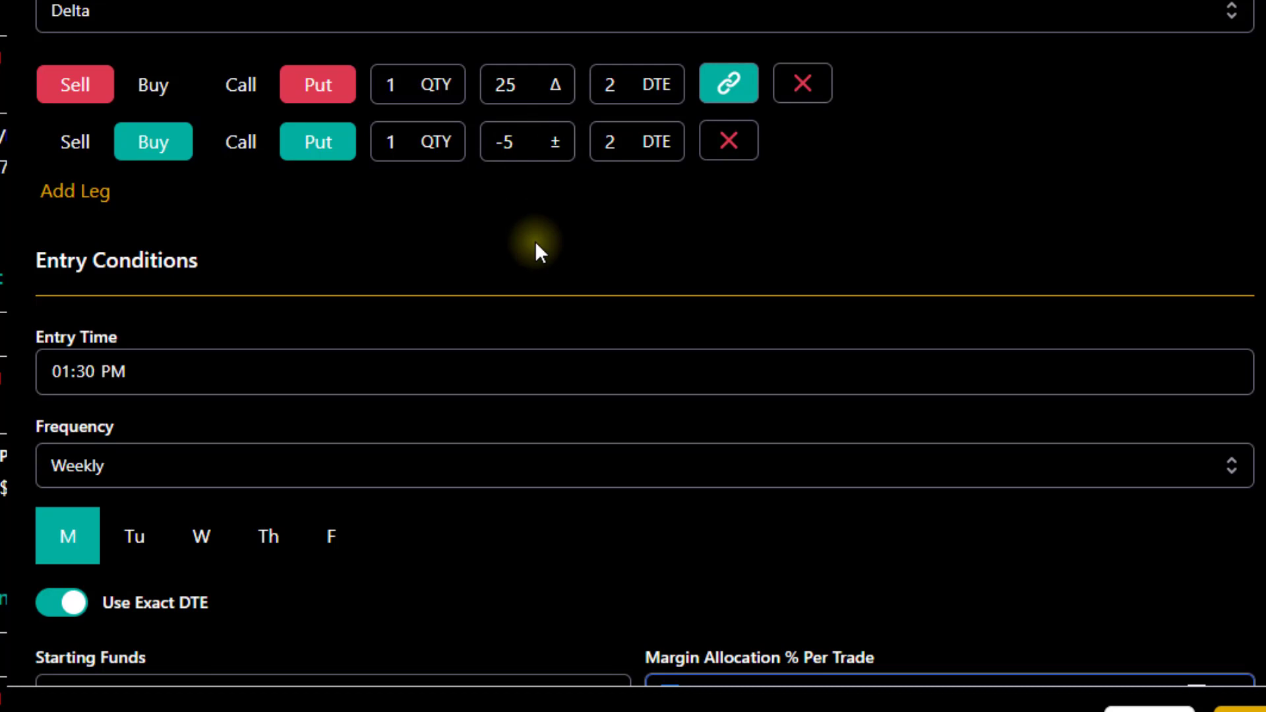
- Review the Exit Conditions, including the 50% profit target, and Misc. settings, then run the backtest
{"action": "scroll", "coordinate": [535, 240], "scroll_direction": "down", "scroll_amount": 9}
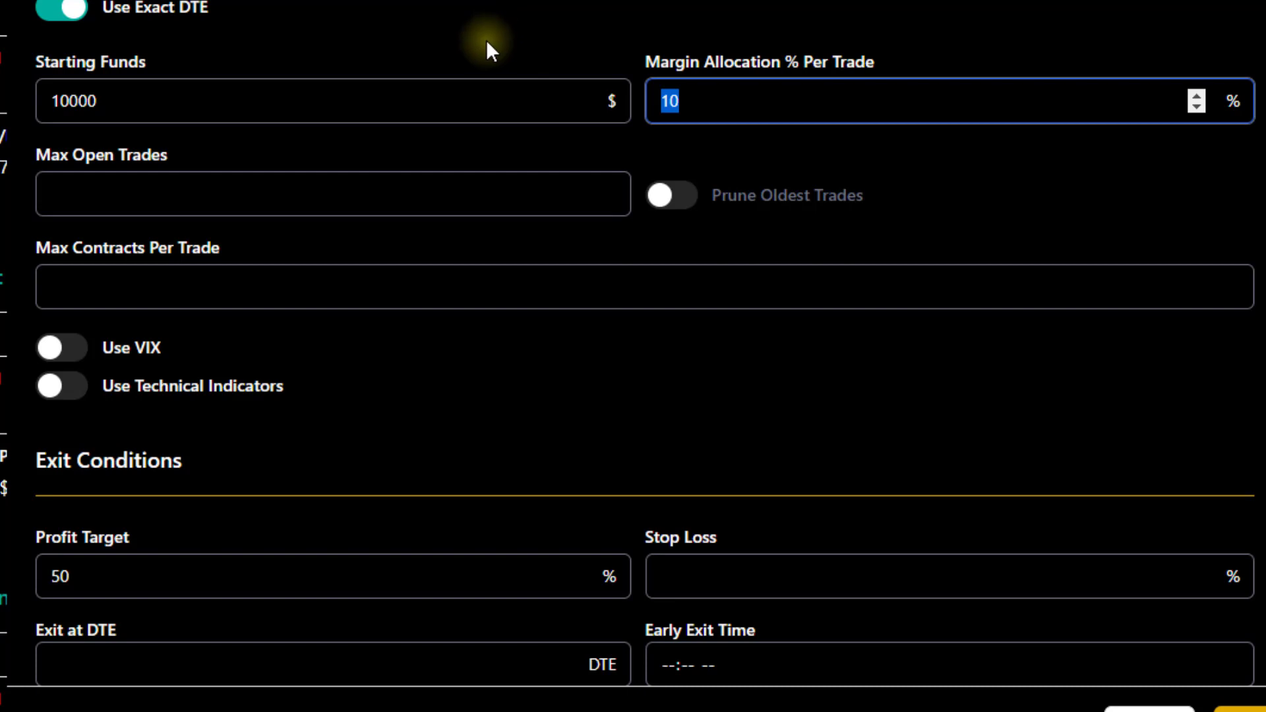
{"action": "scroll", "coordinate": [484, 49], "scroll_direction": "down", "scroll_amount": 5}
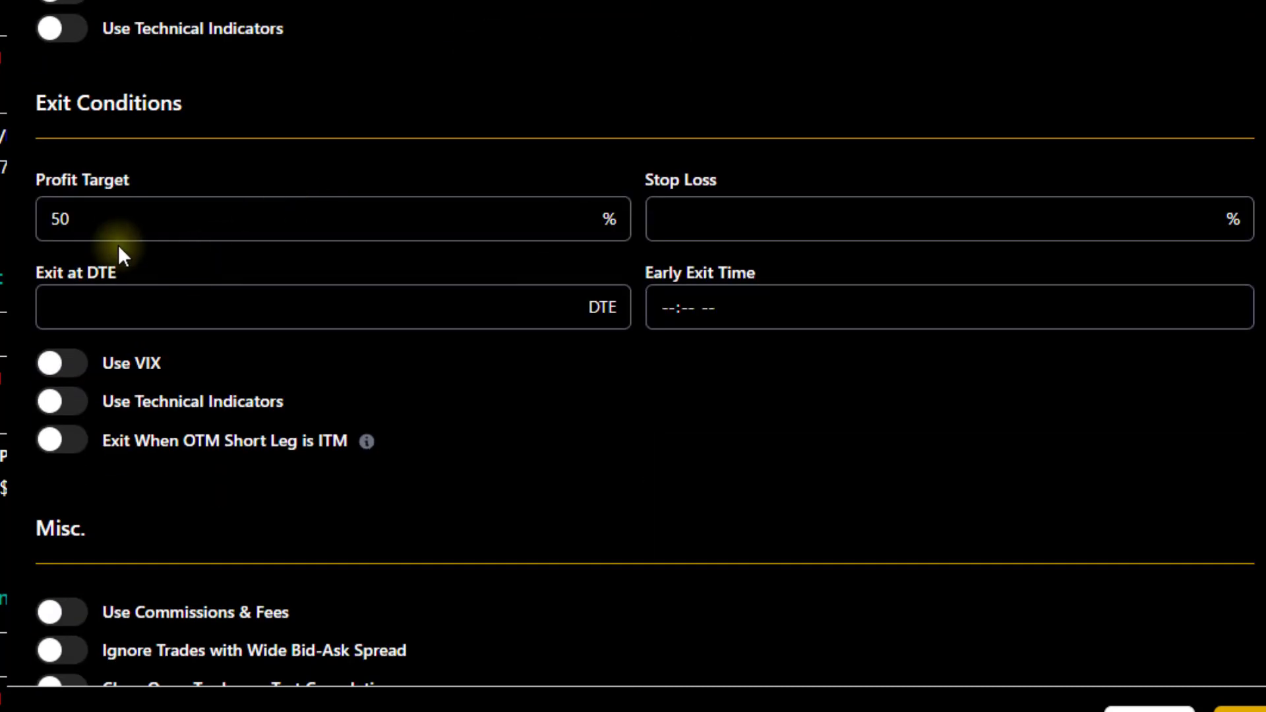
{"action": "scroll", "coordinate": [158, 227], "scroll_direction": "down", "scroll_amount": 2}
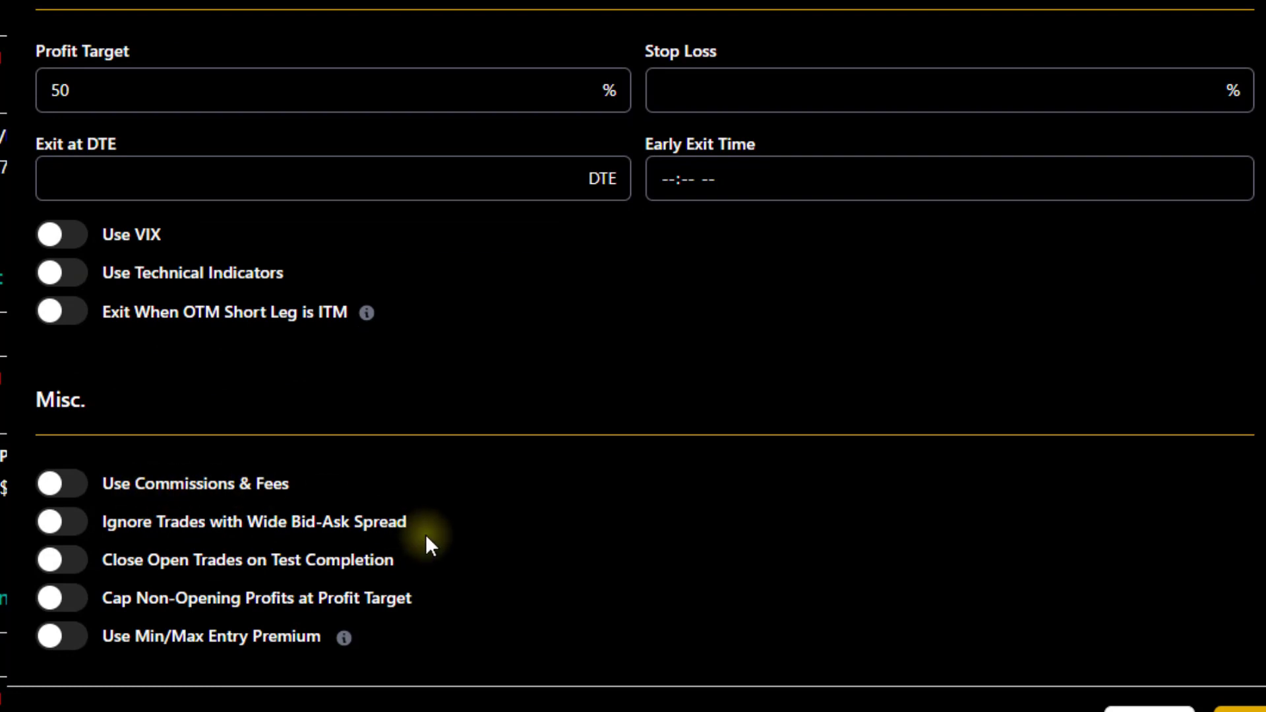
{"action": "scroll", "coordinate": [430, 537], "scroll_direction": "up", "scroll_amount": 4}
{"action": "scroll", "coordinate": [429, 482], "scroll_direction": "up", "scroll_amount": 4}
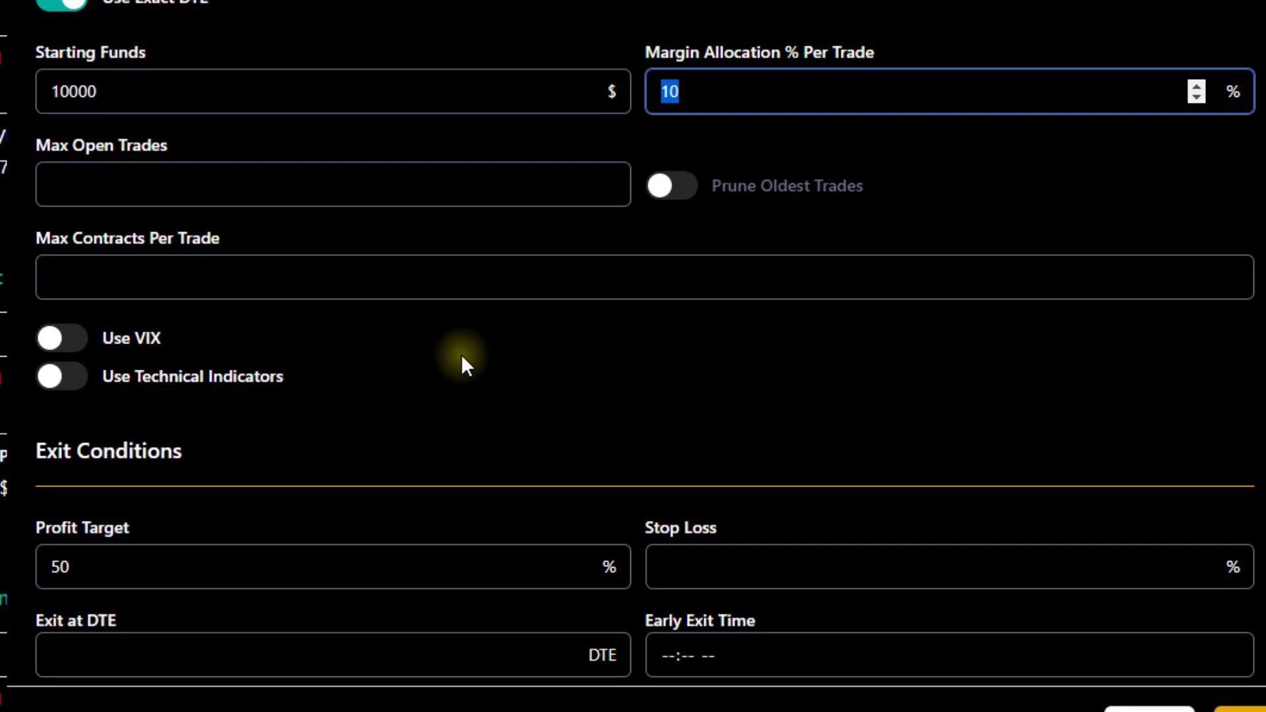
{"action": "scroll", "coordinate": [448, 7], "scroll_direction": "up", "scroll_amount": 1}
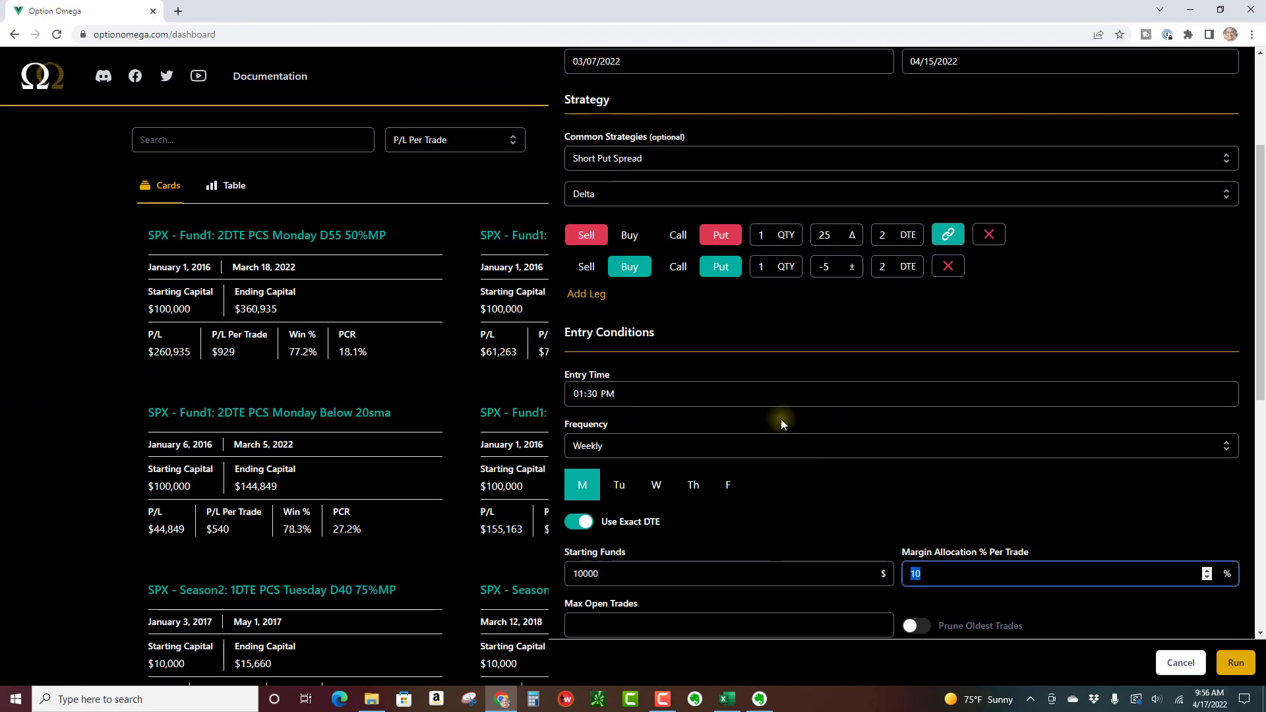
{"action": "scroll", "coordinate": [770, 347], "scroll_direction": "down", "scroll_amount": 2}
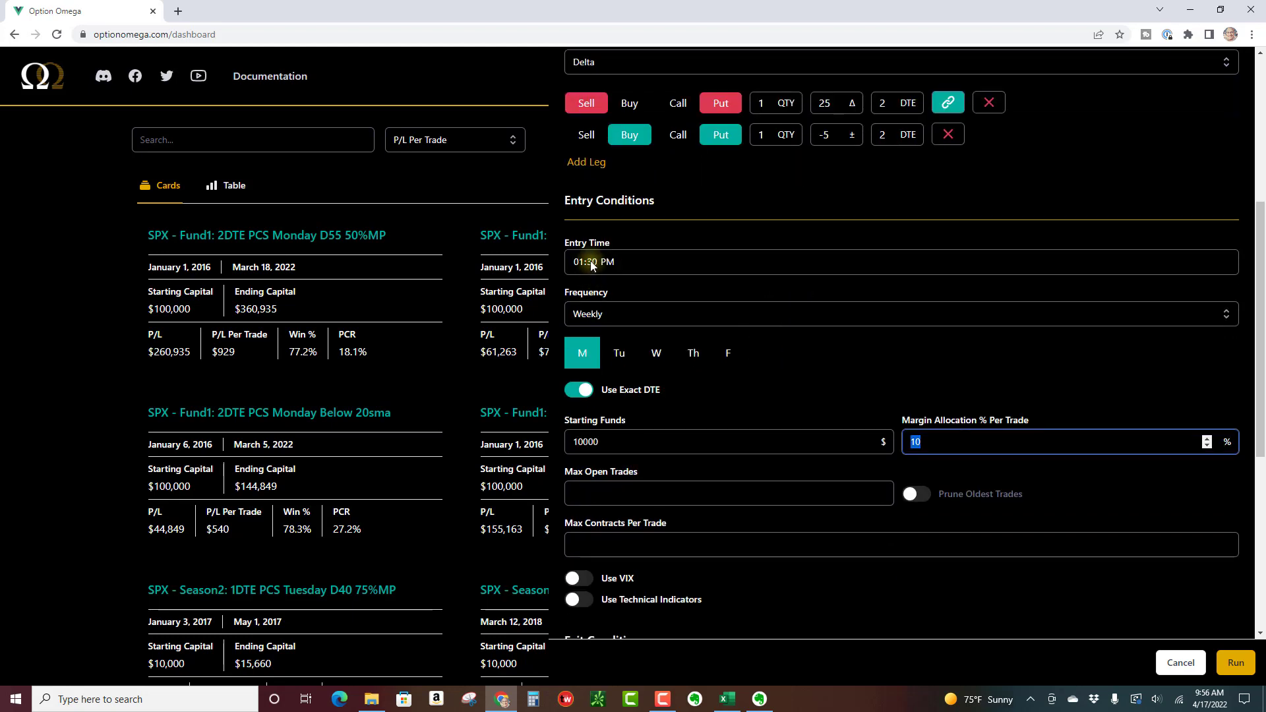
{"action": "scroll", "coordinate": [761, 412], "scroll_direction": "down", "scroll_amount": 3}
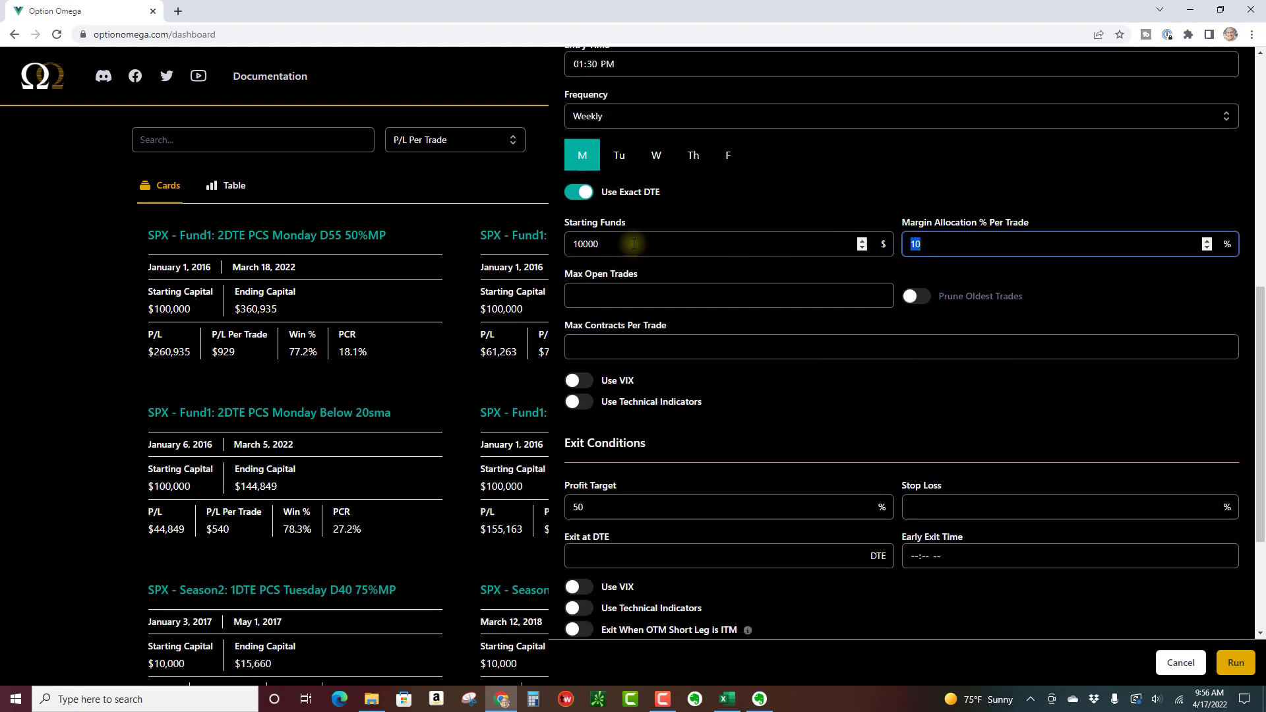
{"action": "scroll", "coordinate": [769, 409], "scroll_direction": "down", "scroll_amount": 1}
{"action": "scroll", "coordinate": [769, 409], "scroll_direction": "down", "scroll_amount": 3}
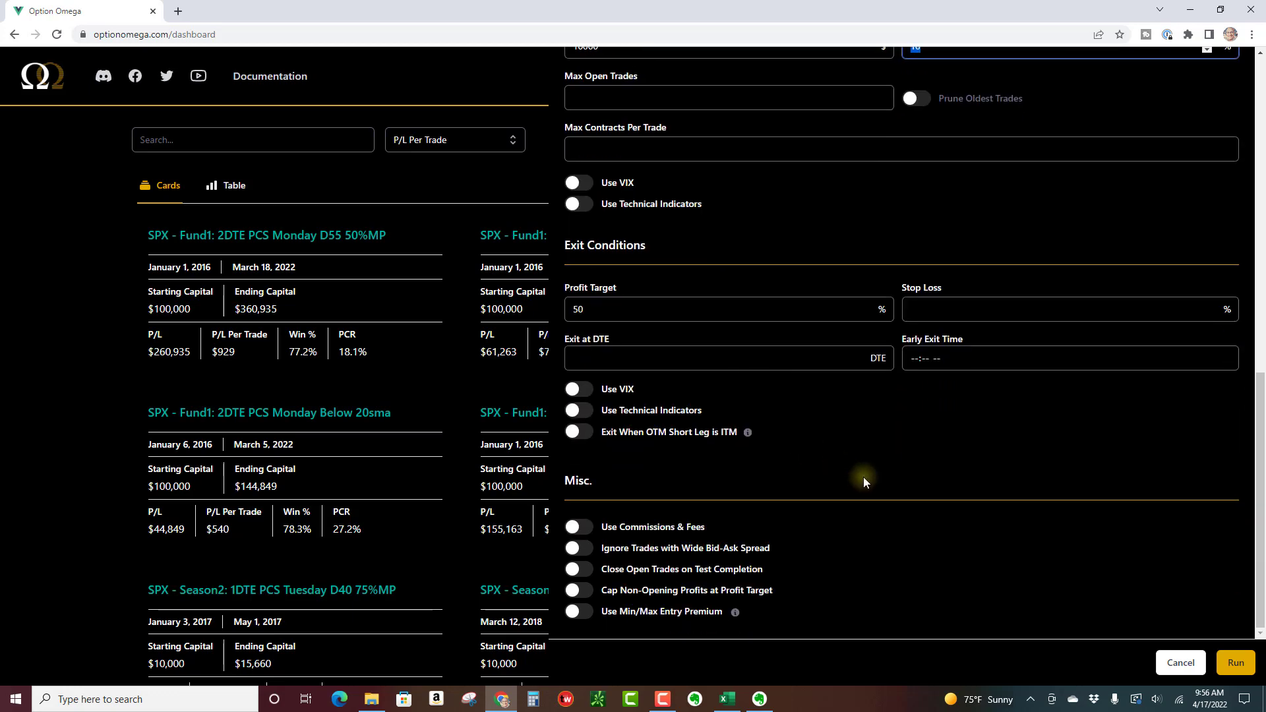
{"action": "left_click", "coordinate": [1236, 662]}
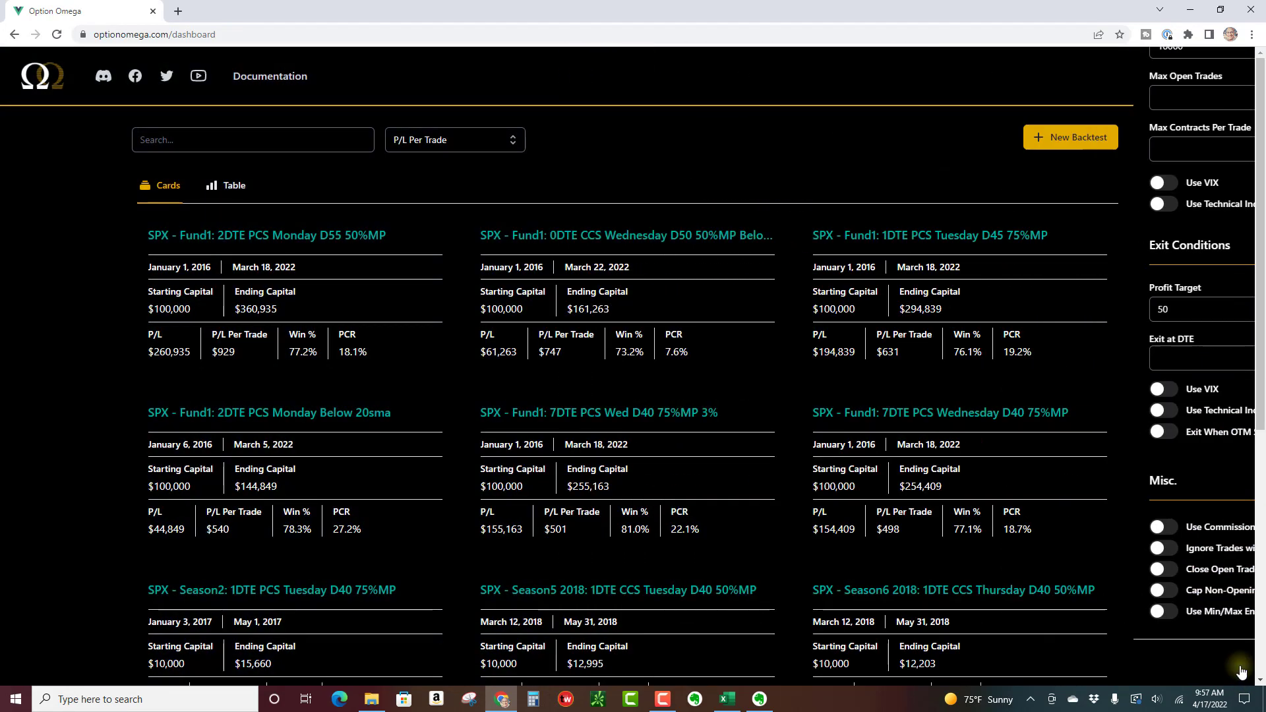
- Show the Trade Log listing the finished backtest's six trades
{"action": "scroll", "coordinate": [389, 524], "scroll_direction": "down", "scroll_amount": 1}
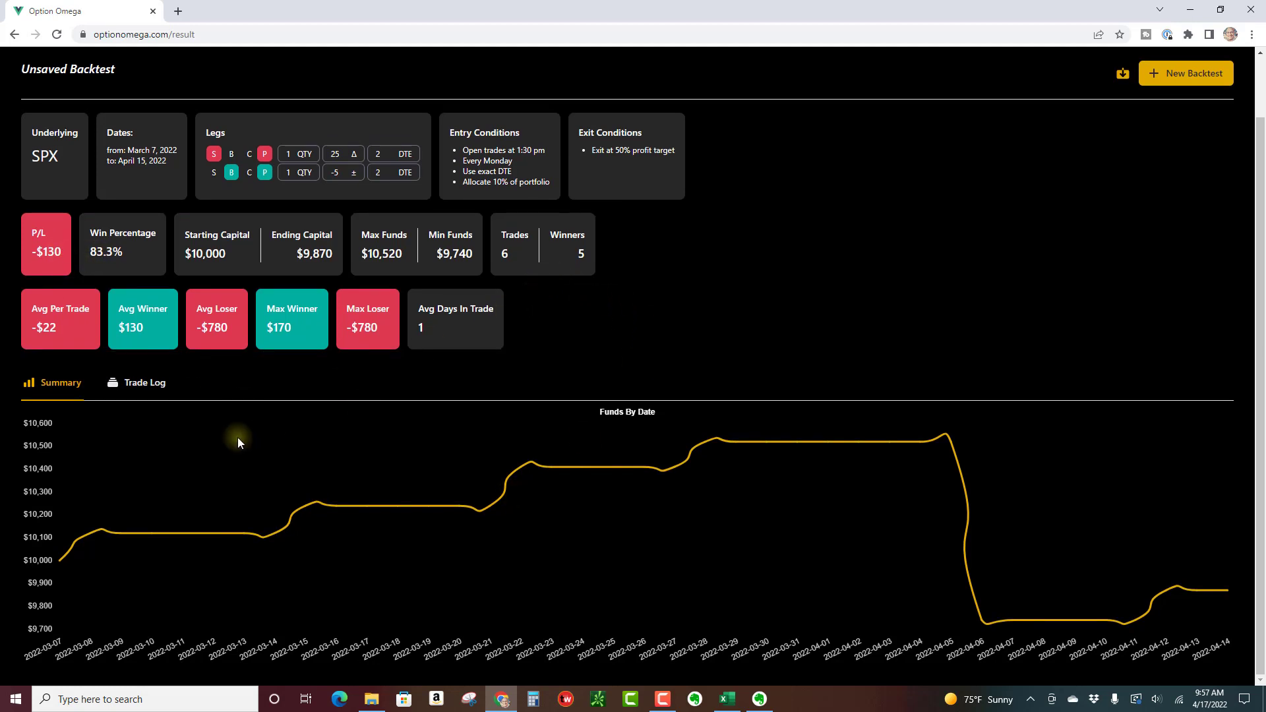
{"action": "left_click", "coordinate": [144, 388]}
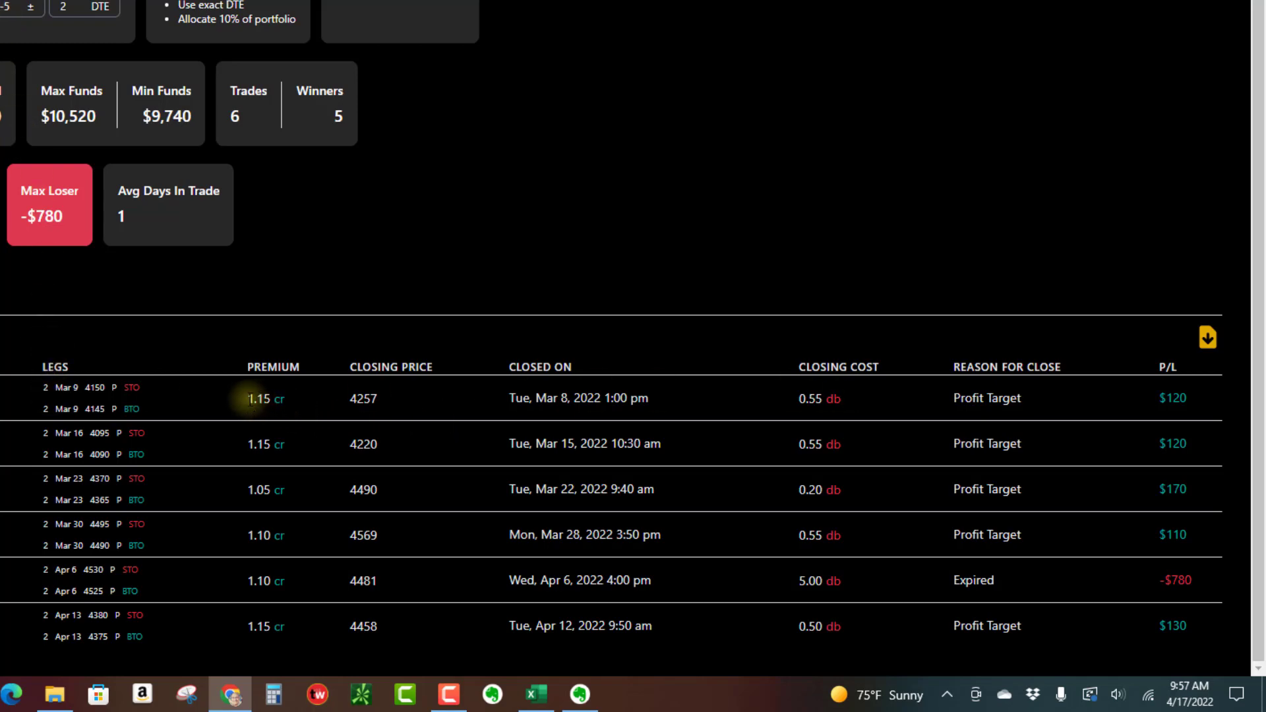
- Point out the 1.15 credit and -$780 loss, then the Summary's 83.3% win rate and -$130 P/L
{"action": "left_click_drag", "start_coordinate": [248, 398], "coordinate": [280, 399]}
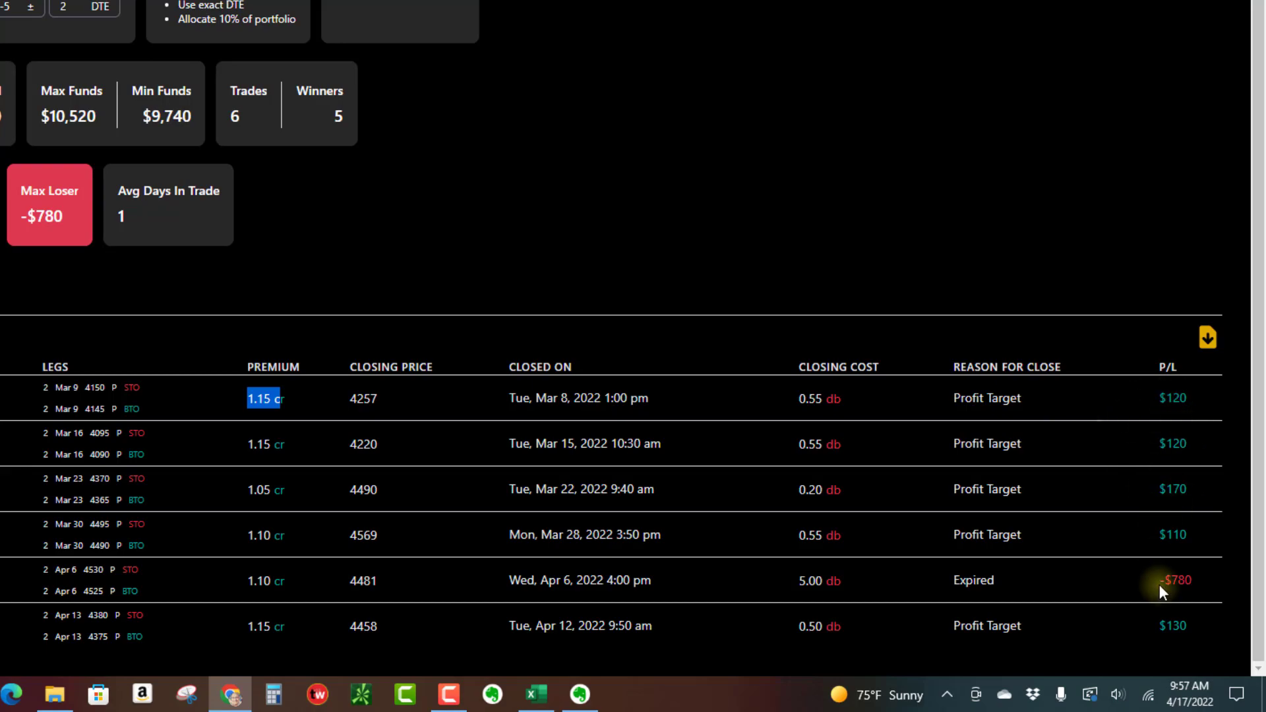
{"action": "left_click_drag", "start_coordinate": [1165, 580], "coordinate": [1186, 581]}
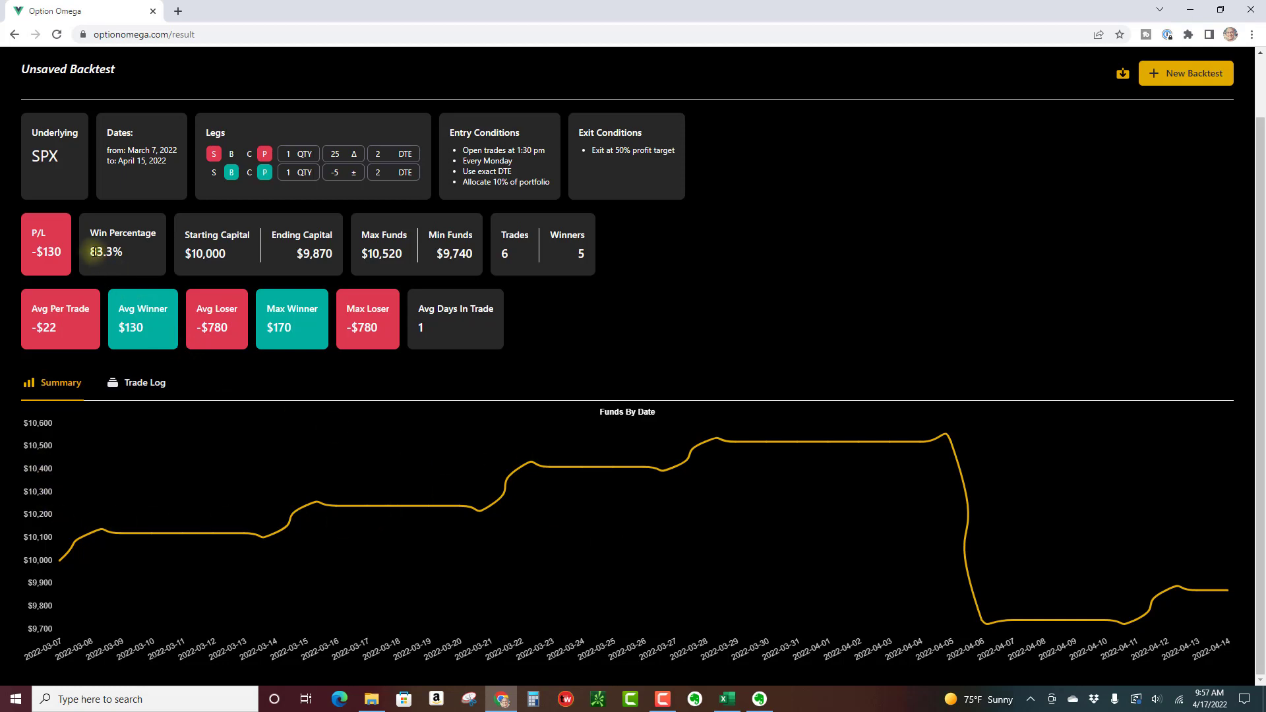
{"action": "double_click", "coordinate": [93, 251]}
{"action": "left_click_drag", "start_coordinate": [36, 252], "coordinate": [63, 253]}
{"action": "scroll", "coordinate": [713, 497], "scroll_direction": "up", "scroll_amount": 1}
{"action": "scroll", "coordinate": [742, 492], "scroll_direction": "down", "scroll_amount": 1}
{"action": "scroll", "coordinate": [923, 297], "scroll_direction": "up", "scroll_amount": 1}
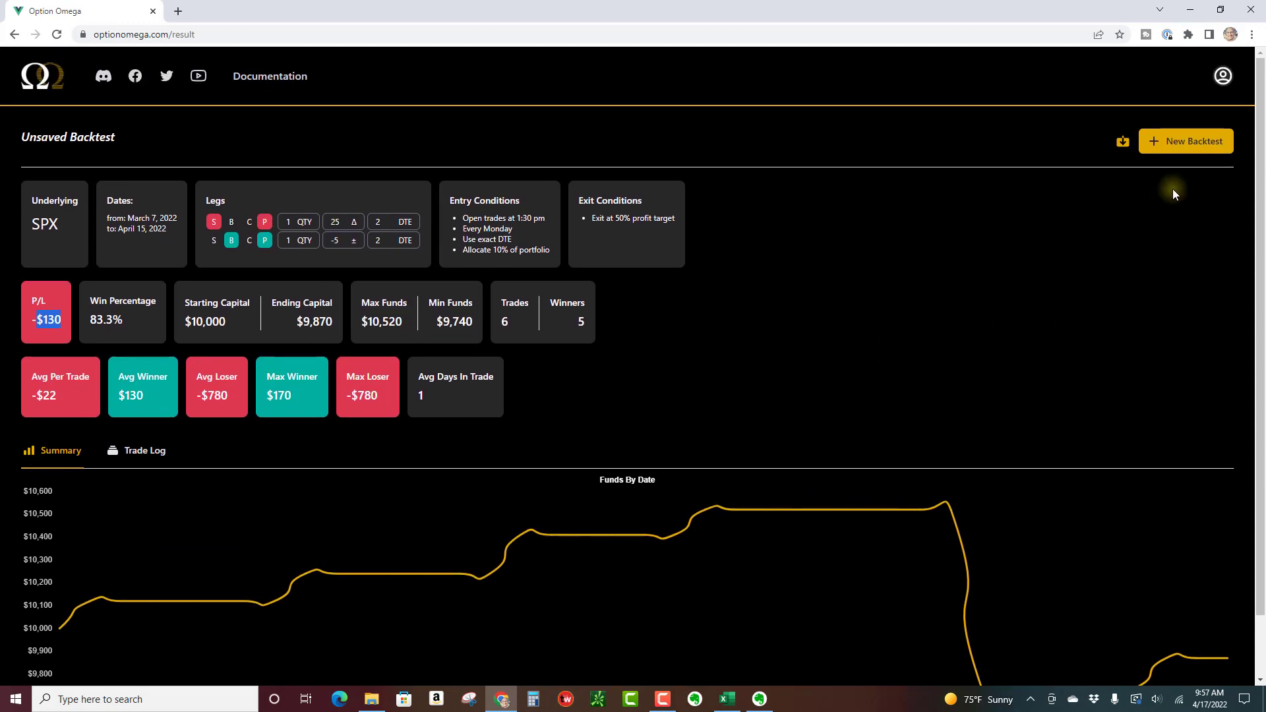
- Start a new backtest from the previous settings and change the short leg delta from 25 to 45
{"action": "left_click", "coordinate": [1188, 141]}
{"action": "scroll", "coordinate": [794, 422], "scroll_direction": "down", "scroll_amount": 3}
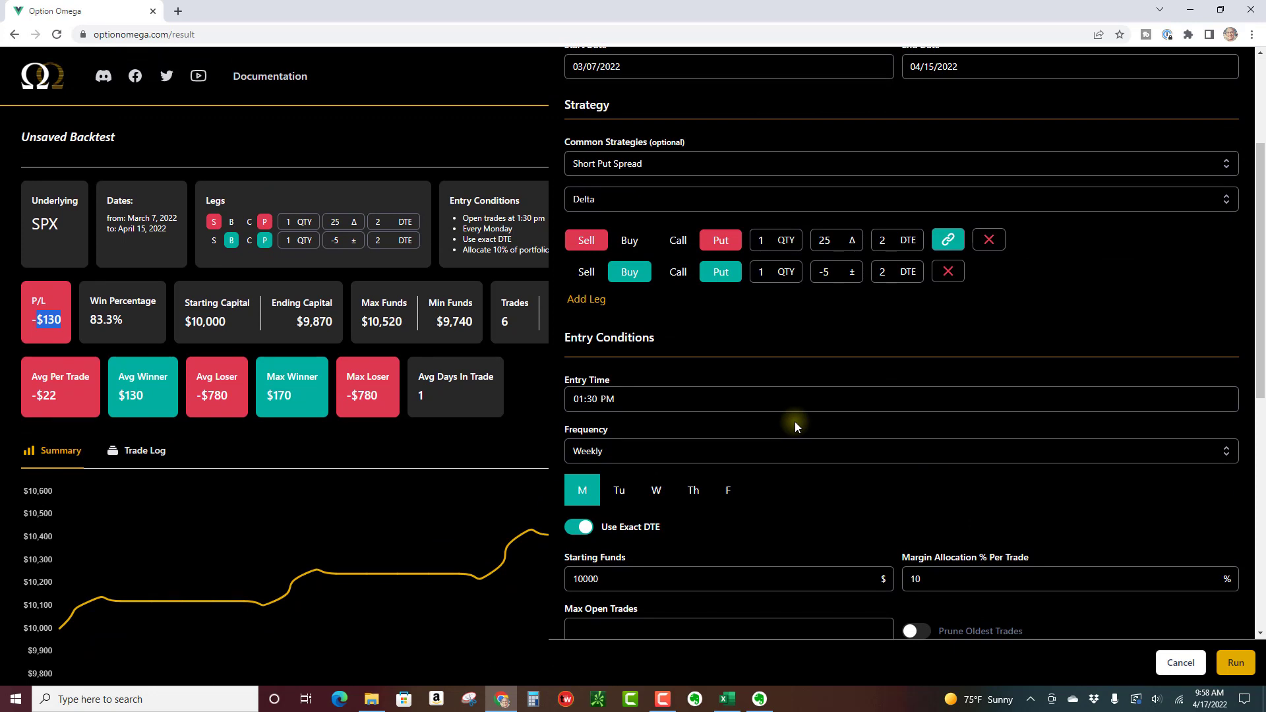
{"action": "scroll", "coordinate": [795, 426], "scroll_direction": "down", "scroll_amount": 2}
{"action": "scroll", "coordinate": [759, 533], "scroll_direction": "down", "scroll_amount": 1}
{"action": "scroll", "coordinate": [759, 533], "scroll_direction": "up", "scroll_amount": 3}
{"action": "double_click", "coordinate": [824, 240]}
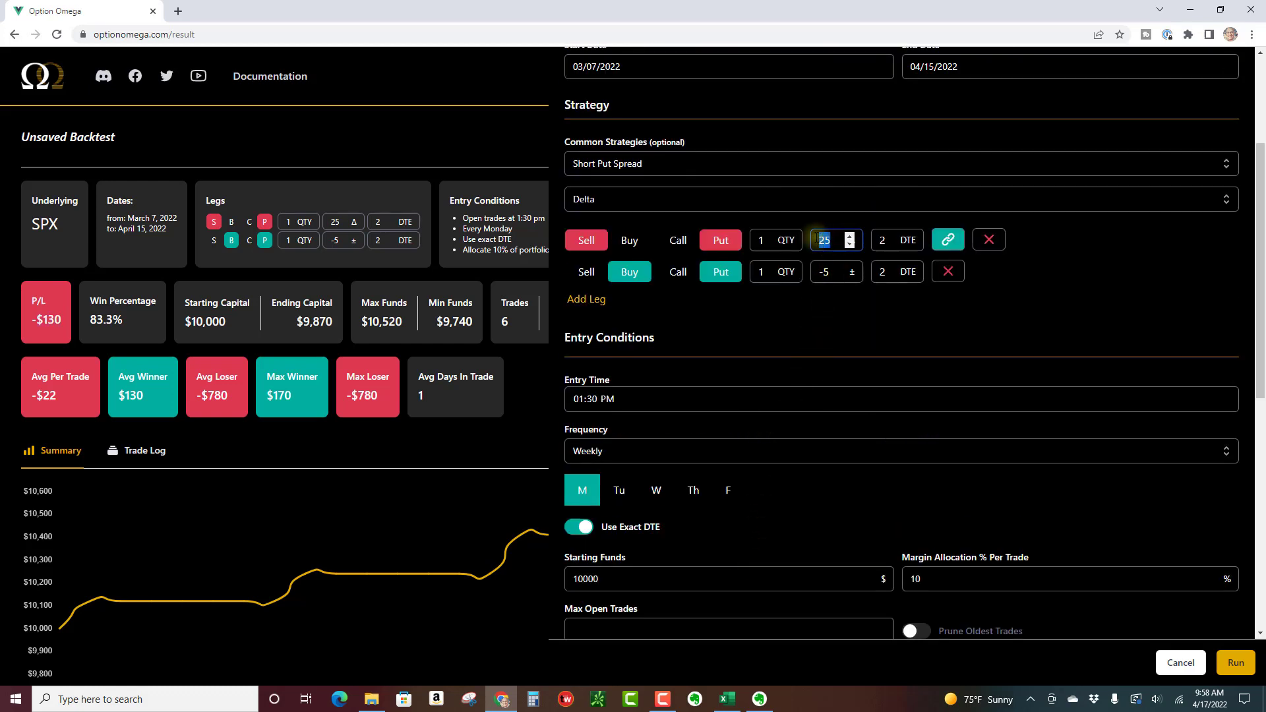
{"action": "type", "text": "45"}
- Run the backtest with the 45-delta short put leg
{"action": "scroll", "coordinate": [830, 318], "scroll_direction": "down", "scroll_amount": 3}
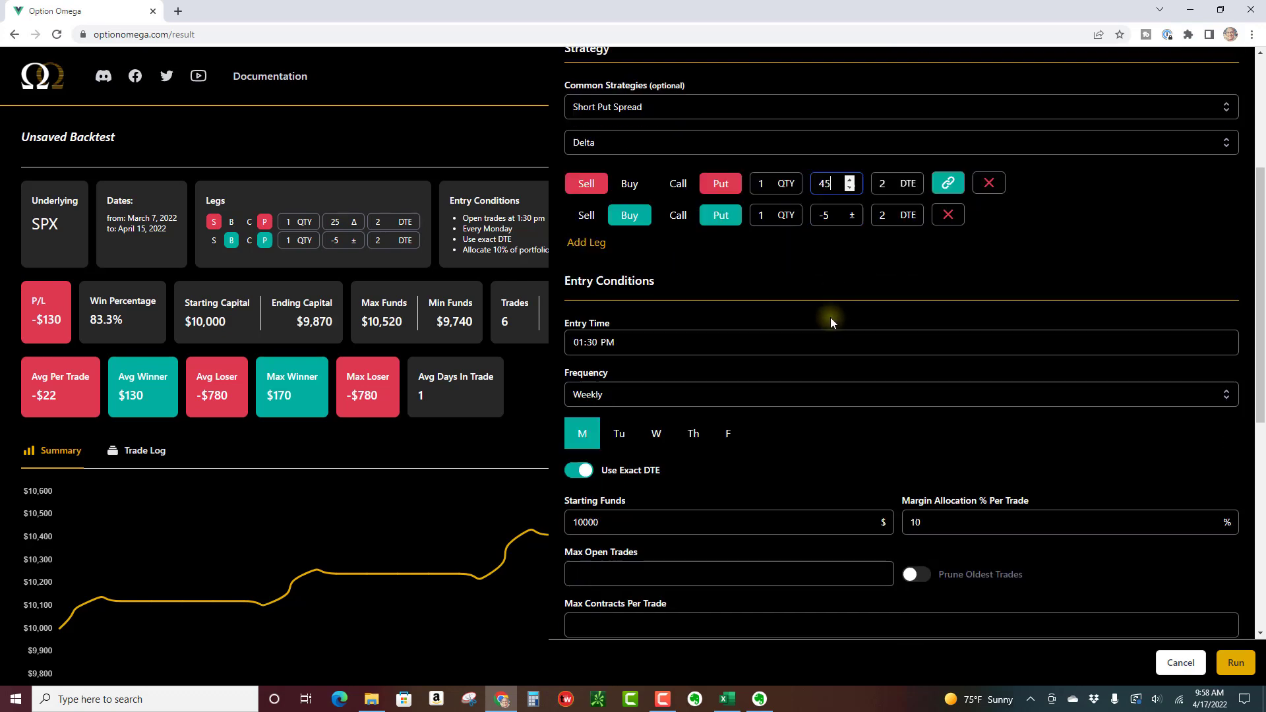
{"action": "scroll", "coordinate": [820, 395], "scroll_direction": "down", "scroll_amount": 3}
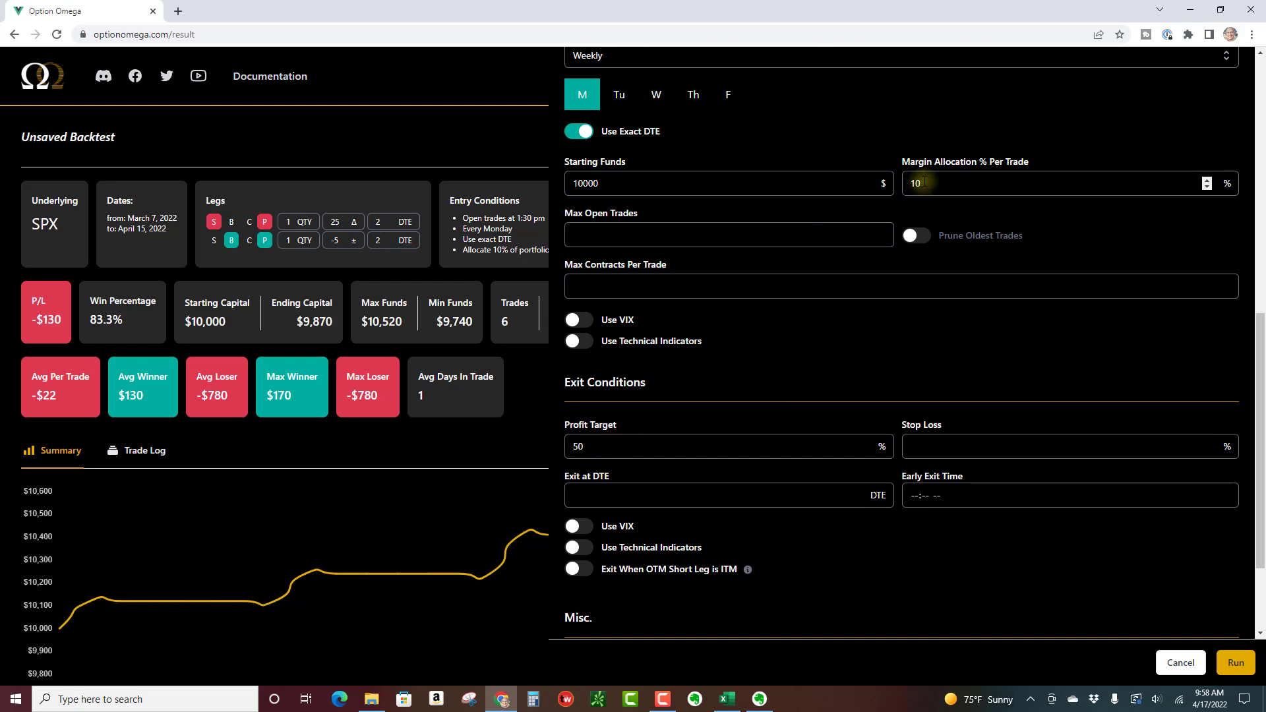
{"action": "left_click", "coordinate": [1236, 662]}
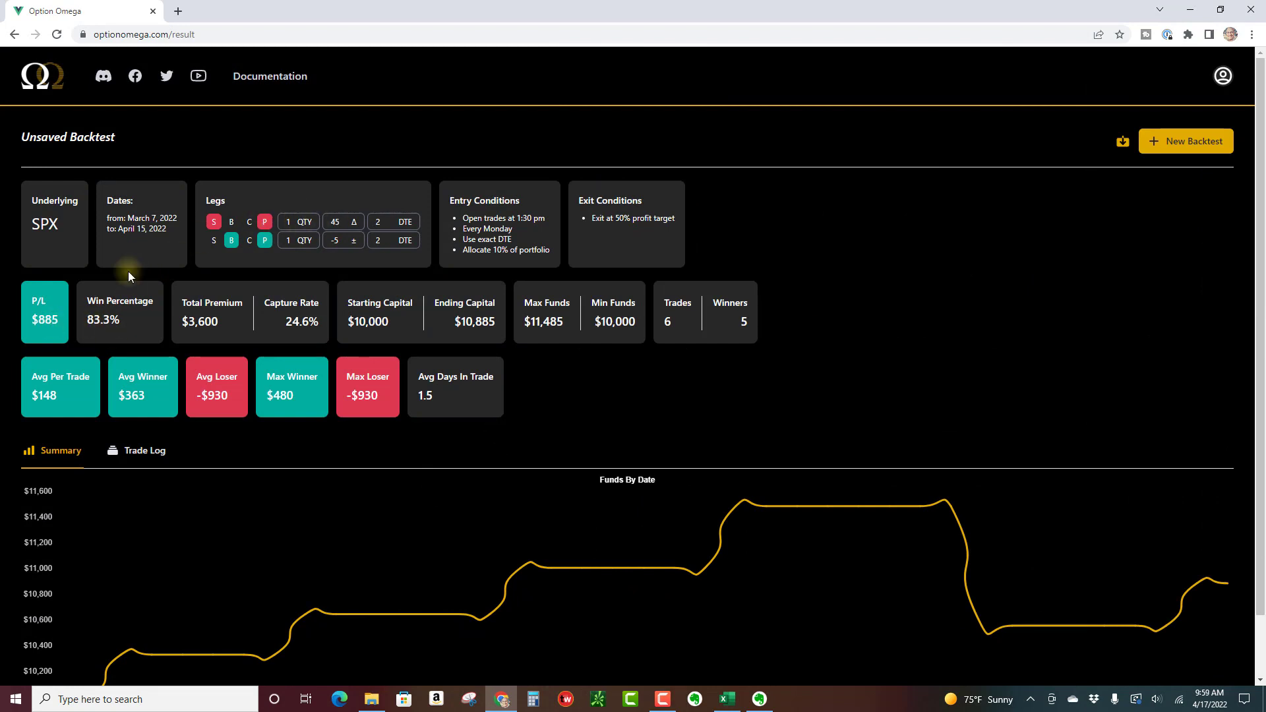
- Point out the 45-delta run's 83.3% win percentage and its trade and winner counts
{"action": "double_click", "coordinate": [98, 320]}
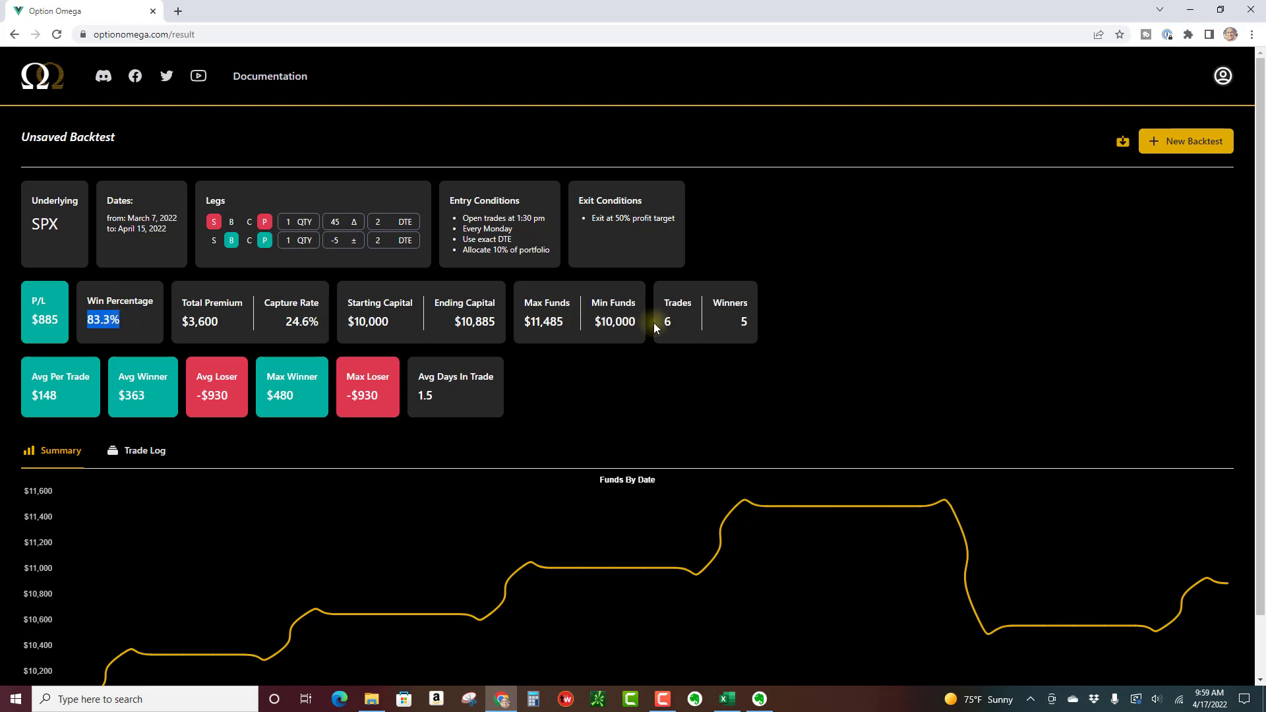
{"action": "left_click_drag", "start_coordinate": [662, 328], "coordinate": [718, 324]}
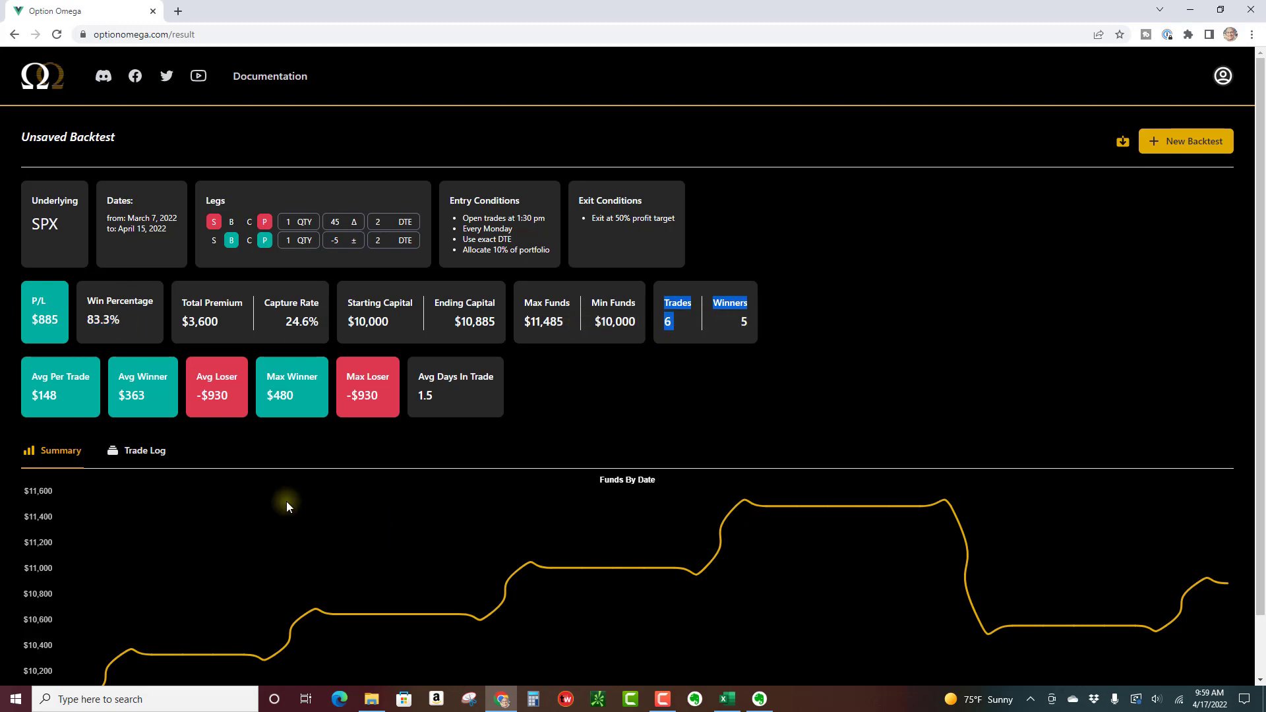
{"action": "scroll", "coordinate": [290, 496], "scroll_direction": "down", "scroll_amount": 1}
- Inspect the 45-delta trade log: 2.10 premium, 3 contracts, -$930 expired-trade loss, then return to Summary
{"action": "left_click", "coordinate": [142, 396]}
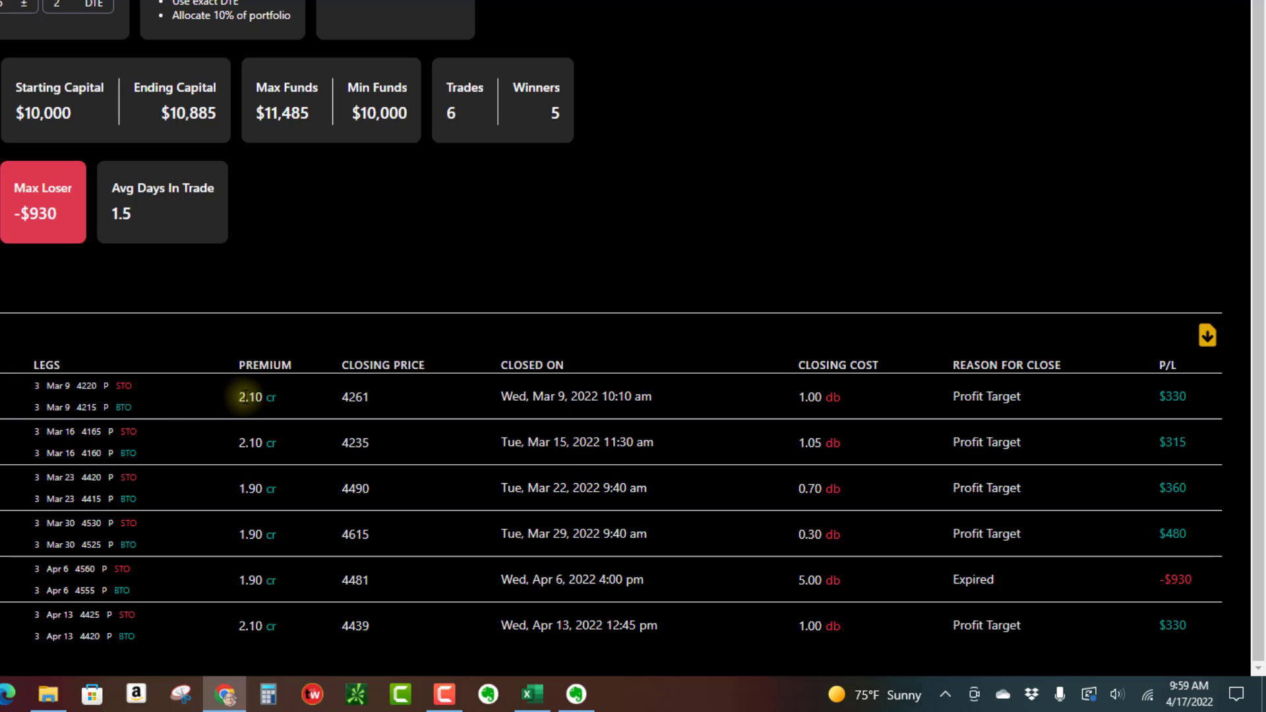
{"action": "left_click_drag", "start_coordinate": [238, 397], "coordinate": [266, 397]}
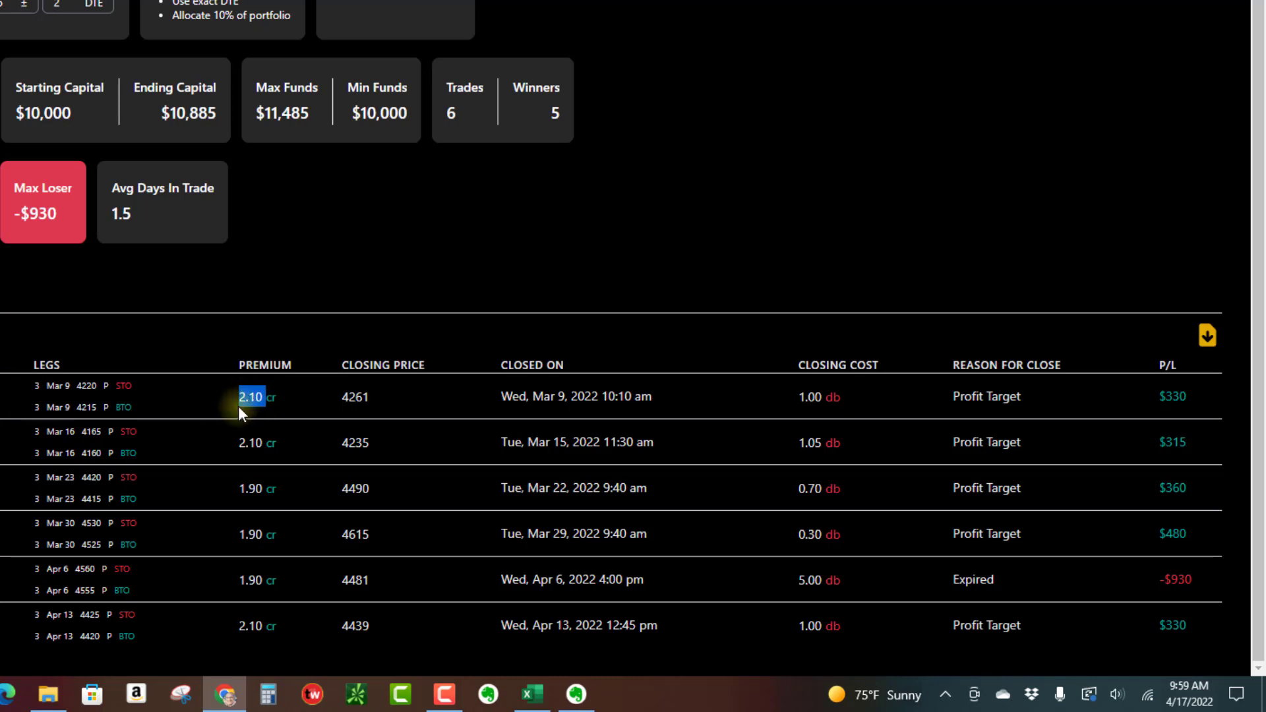
{"action": "left_click_drag", "start_coordinate": [251, 402], "coordinate": [250, 403]}
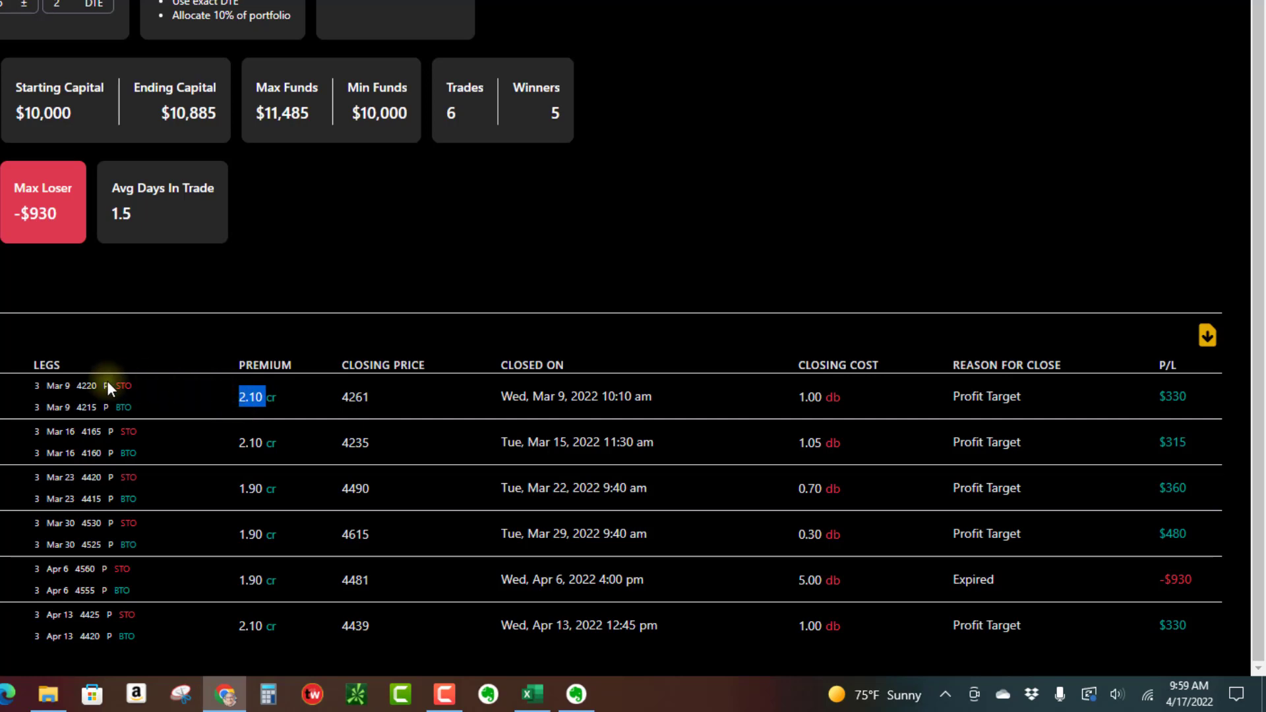
{"action": "left_click_drag", "start_coordinate": [31, 389], "coordinate": [35, 396]}
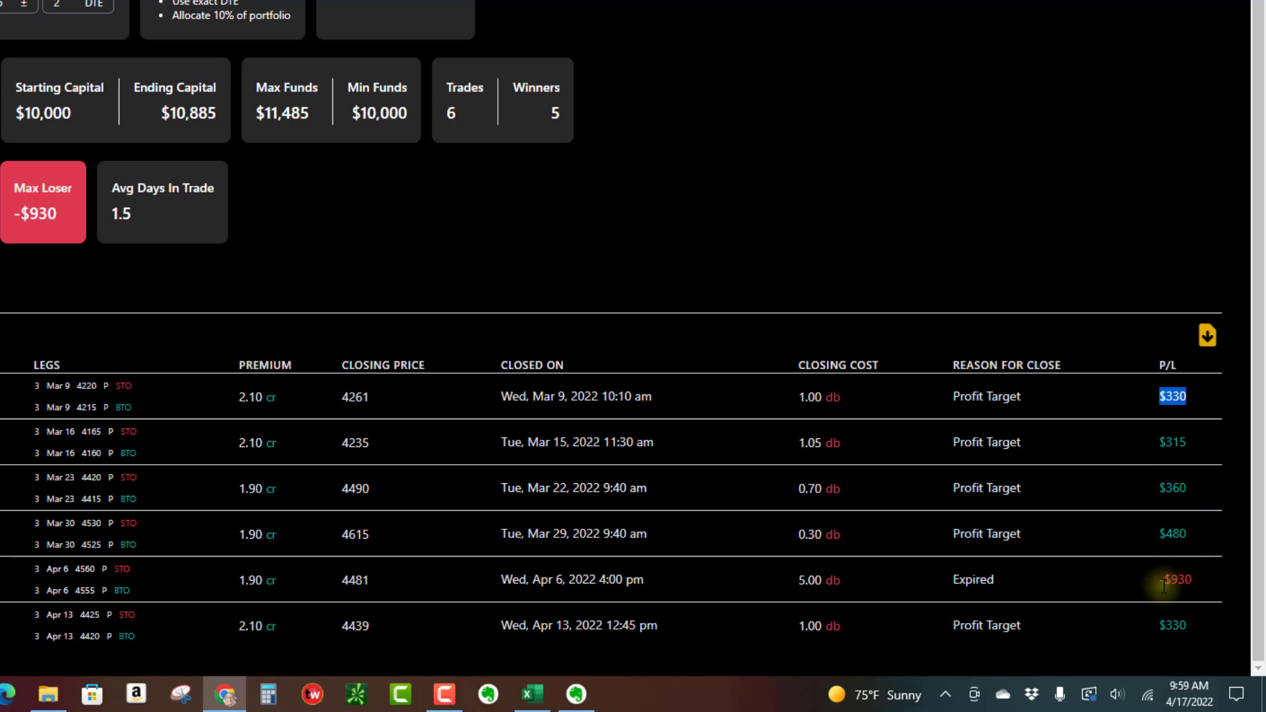
{"action": "left_click_drag", "start_coordinate": [1158, 579], "coordinate": [1194, 581]}
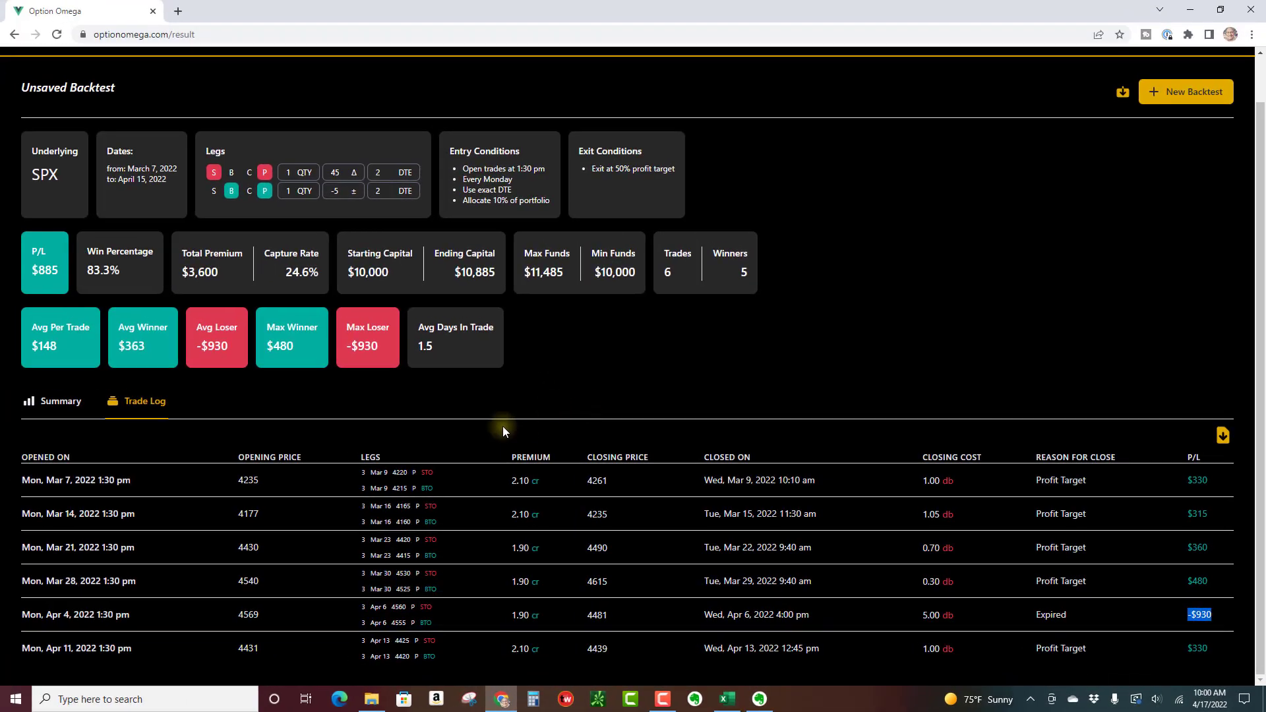
{"action": "left_click", "coordinate": [56, 401]}
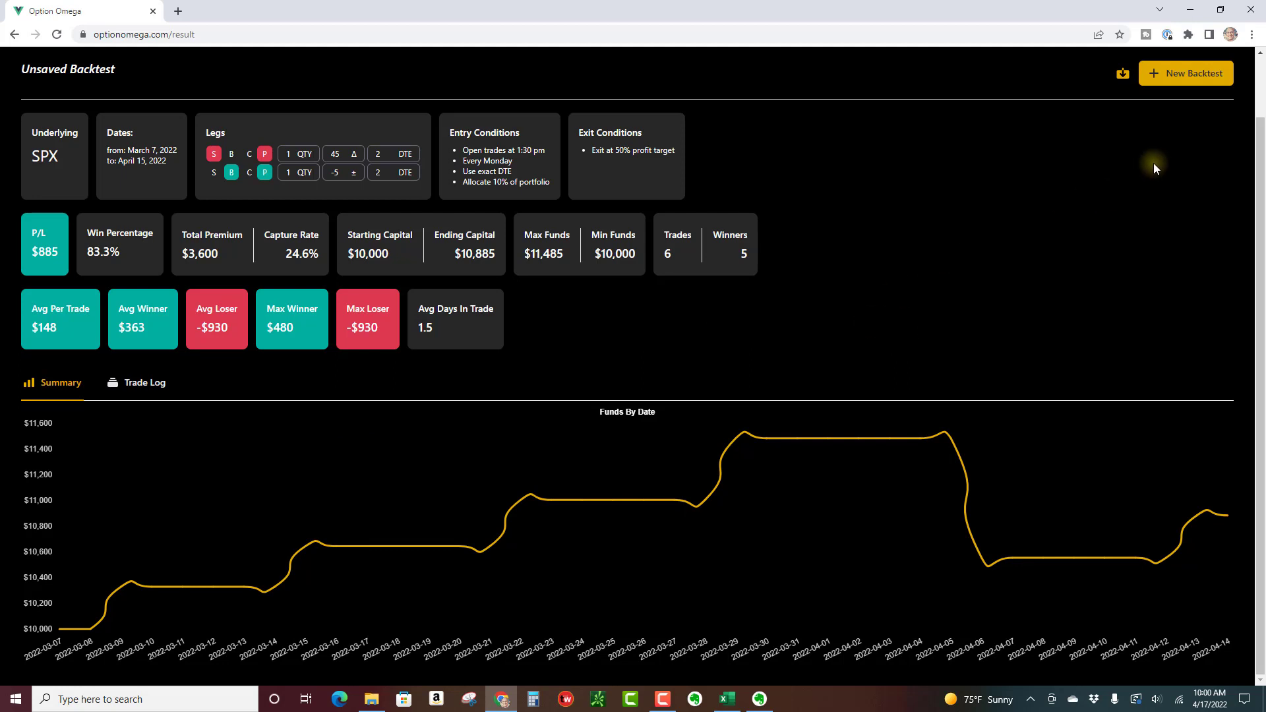
- Start a new backtest from the current settings with the short put delta raised from 45 to 55
{"action": "left_click", "coordinate": [1186, 74]}
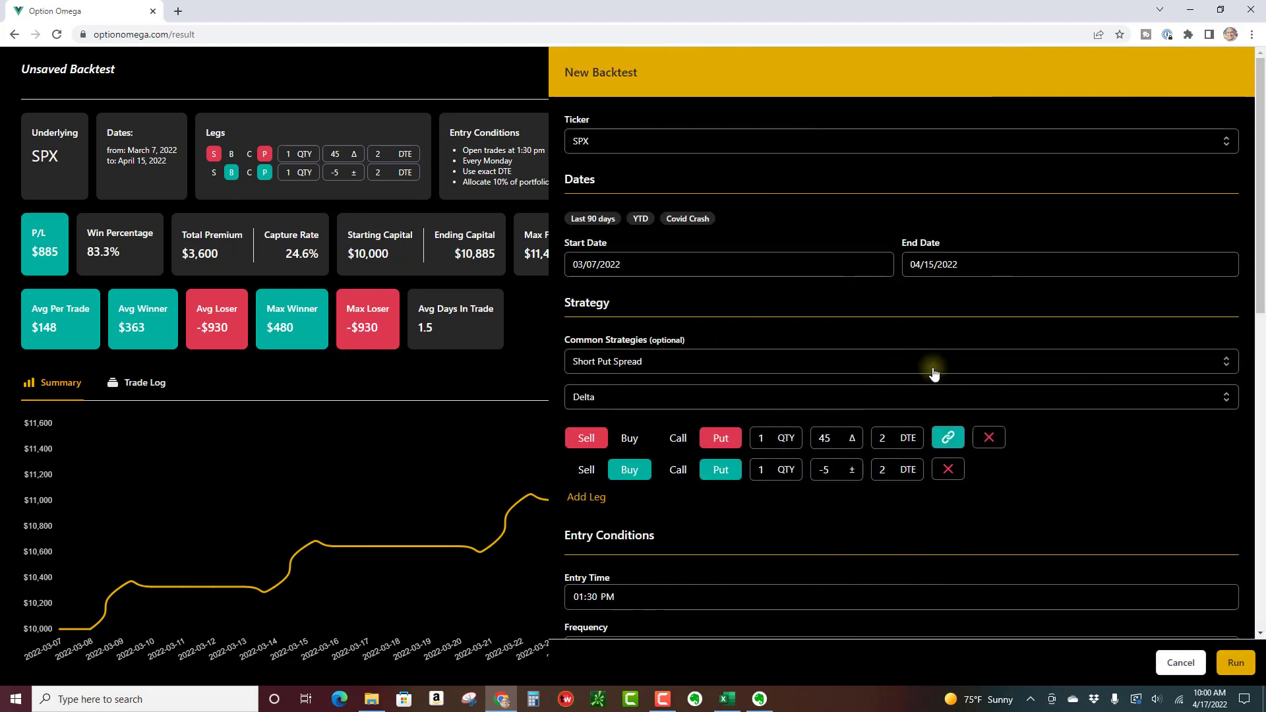
{"action": "left_click", "coordinate": [829, 438]}
{"action": "left_click_drag", "start_coordinate": [829, 438], "coordinate": [818, 438]}
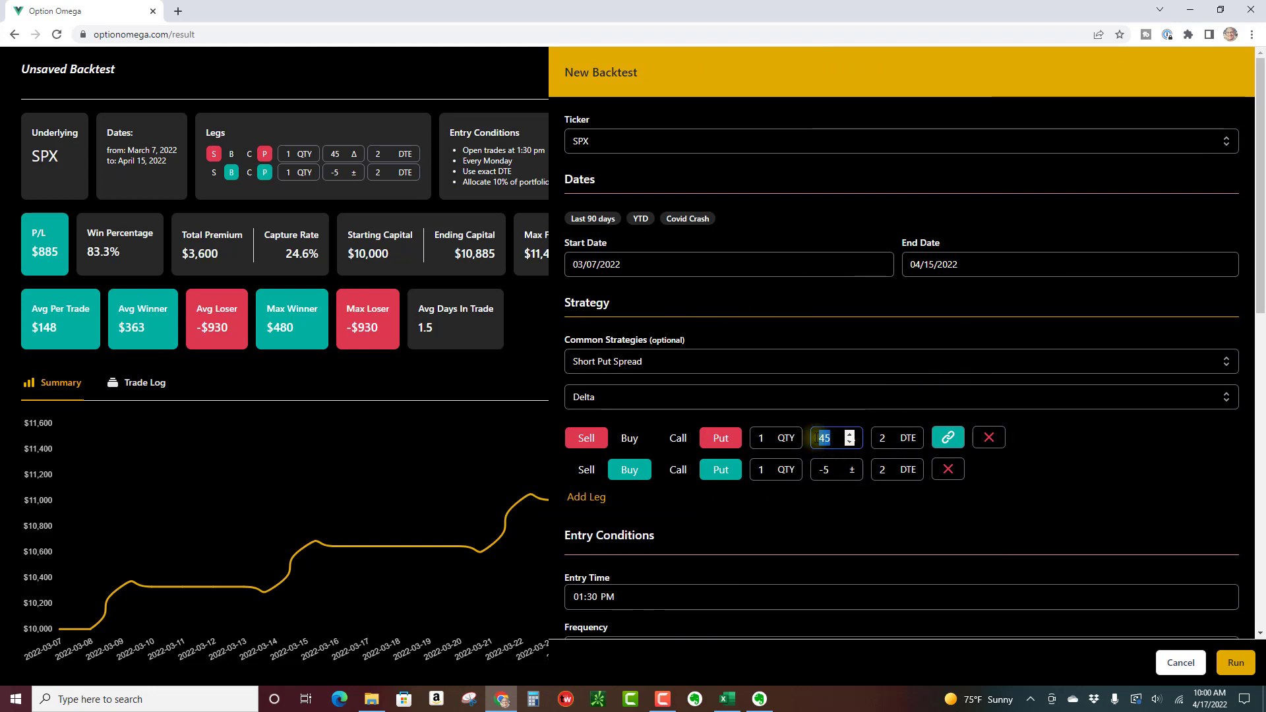
{"action": "type", "text": "55"}
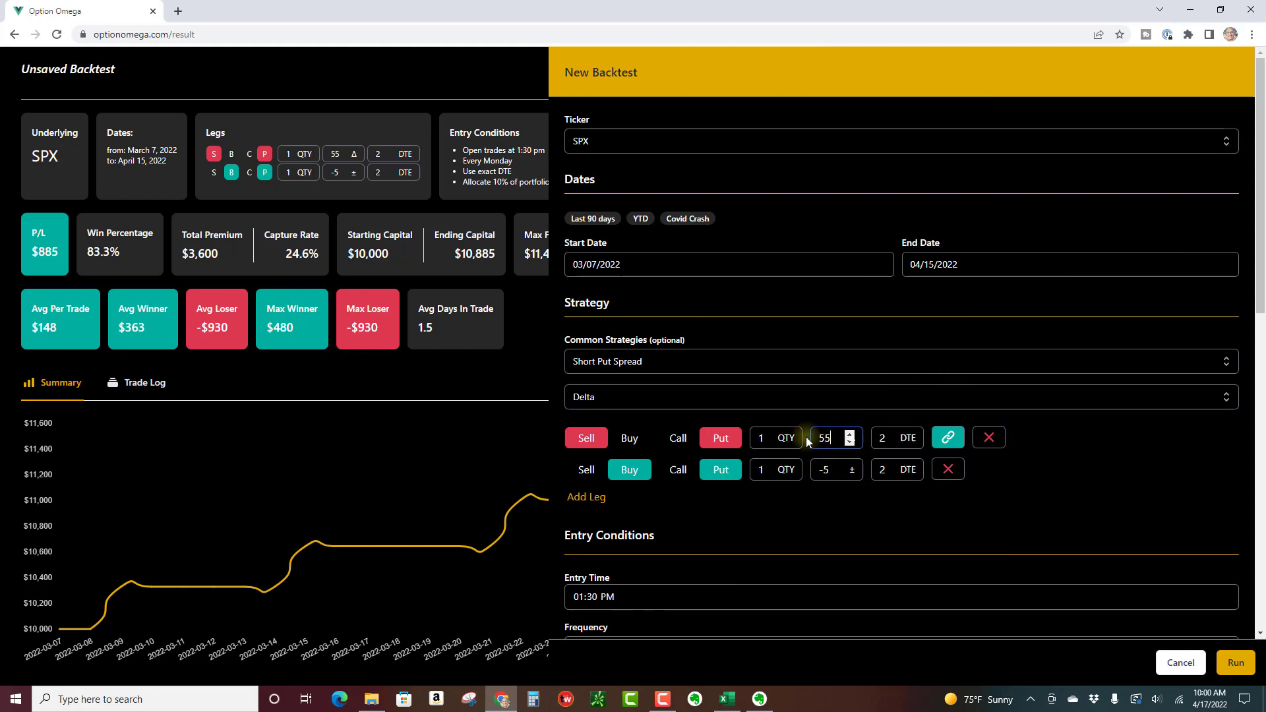
{"action": "left_click", "coordinate": [837, 520]}
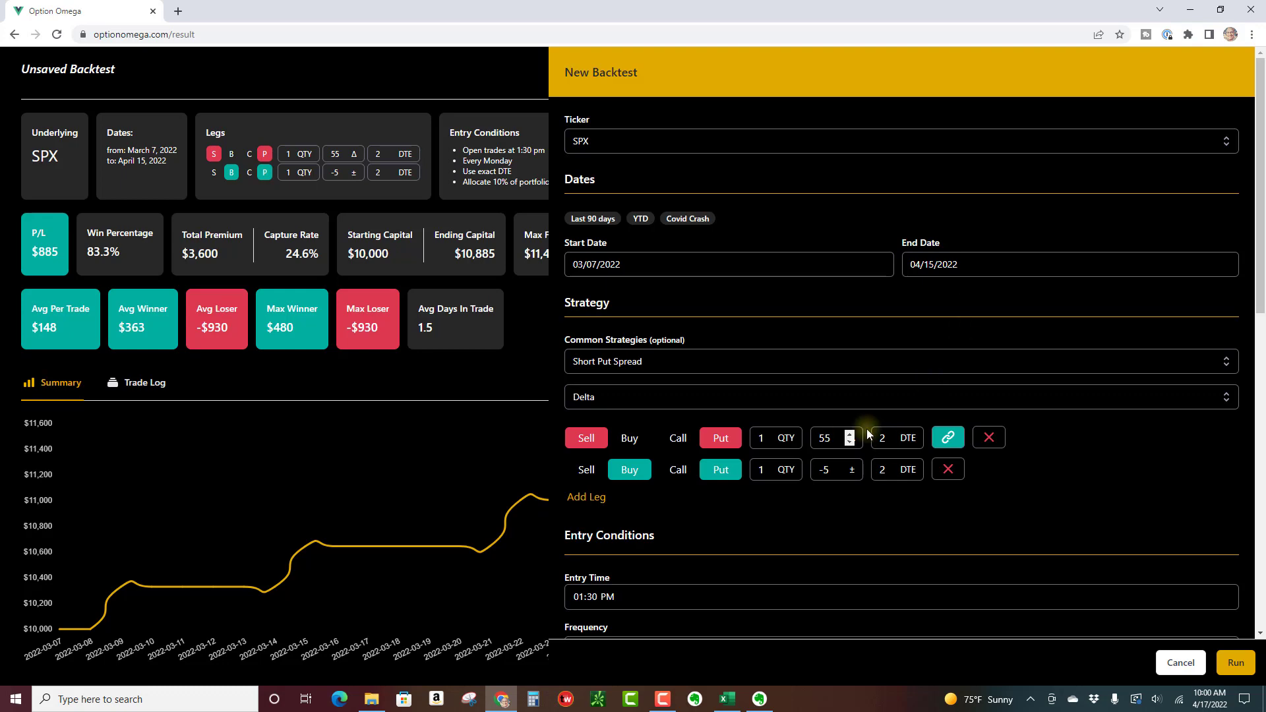
{"action": "scroll", "coordinate": [725, 441], "scroll_direction": "down", "scroll_amount": 3}
{"action": "scroll", "coordinate": [715, 516], "scroll_direction": "down", "scroll_amount": 2}
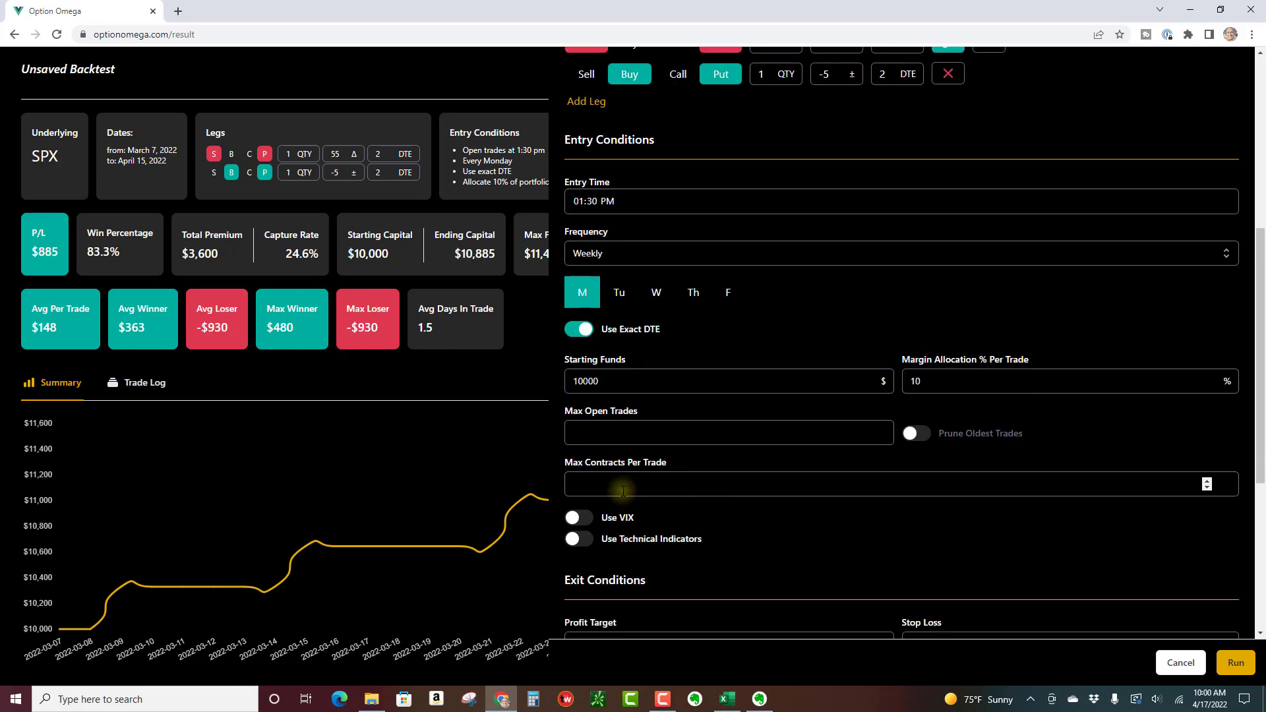
{"action": "scroll", "coordinate": [636, 509], "scroll_direction": "down", "scroll_amount": 4}
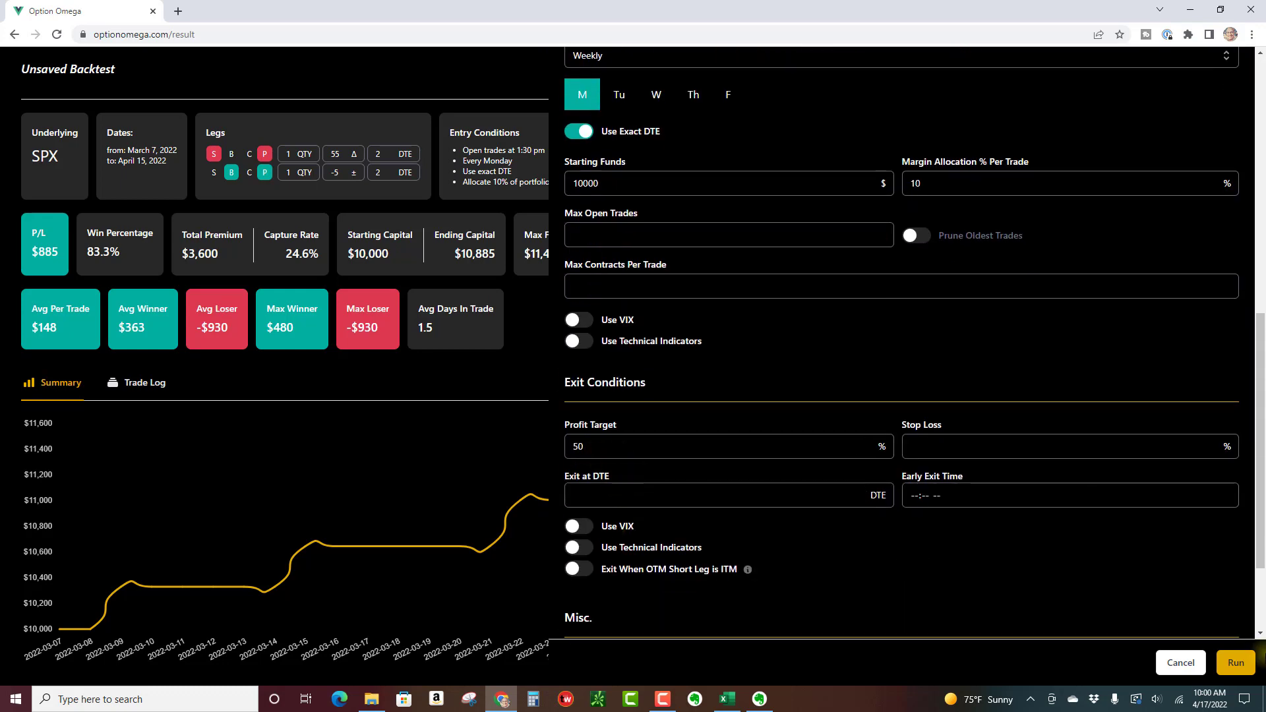
- Run the 55-delta backtest and point out its $1,850 P/L and $10,000 starting capital
{"action": "left_click", "coordinate": [1240, 664]}
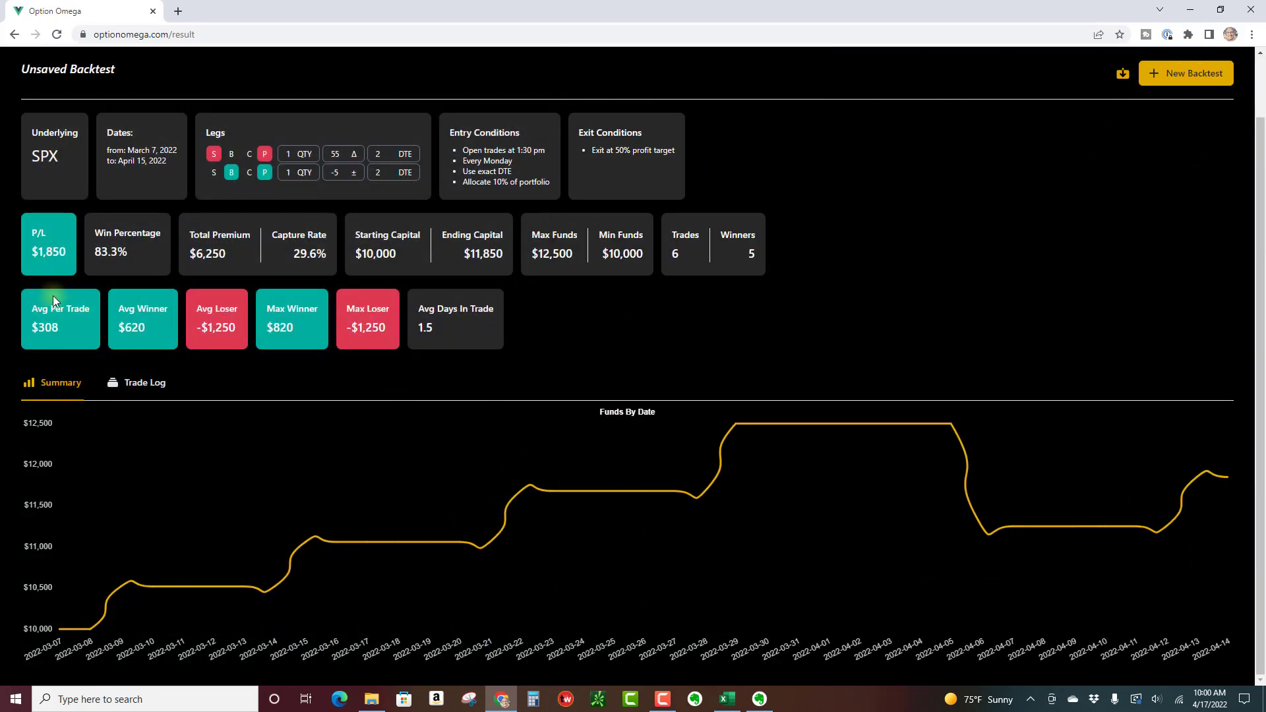
{"action": "left_click_drag", "start_coordinate": [37, 253], "coordinate": [66, 253]}
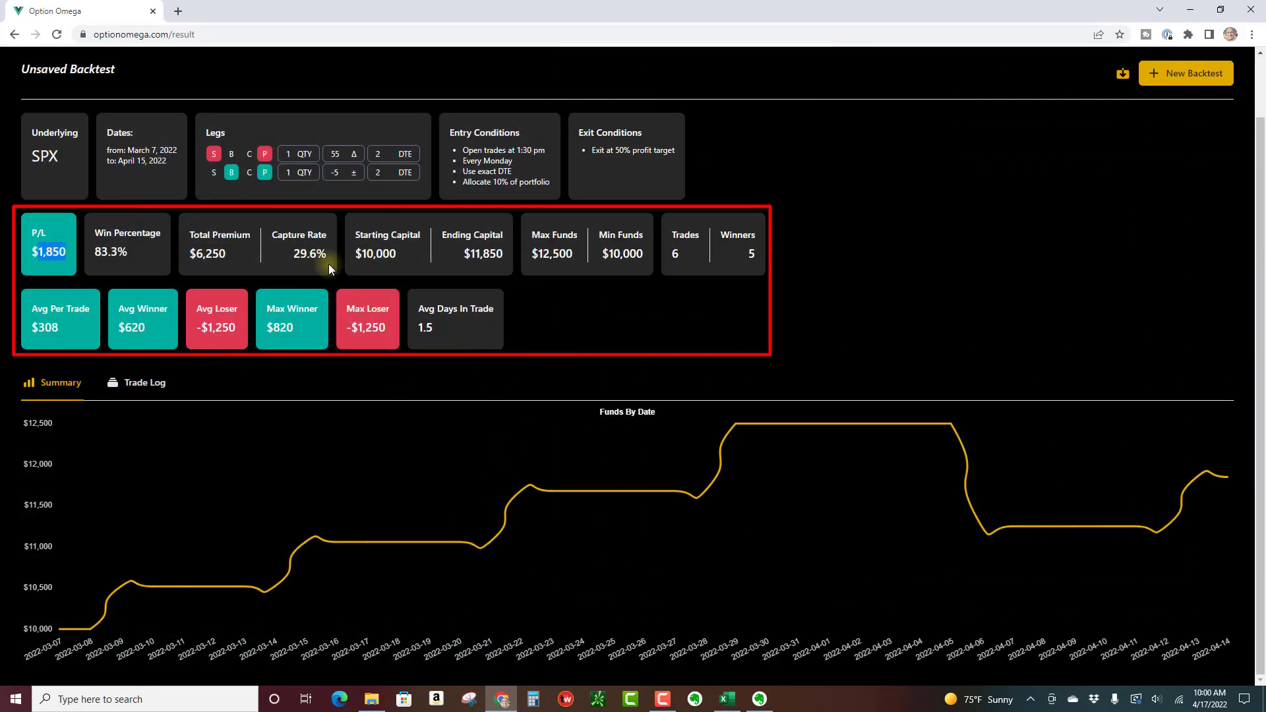
{"action": "left_click_drag", "start_coordinate": [362, 253], "coordinate": [396, 253]}
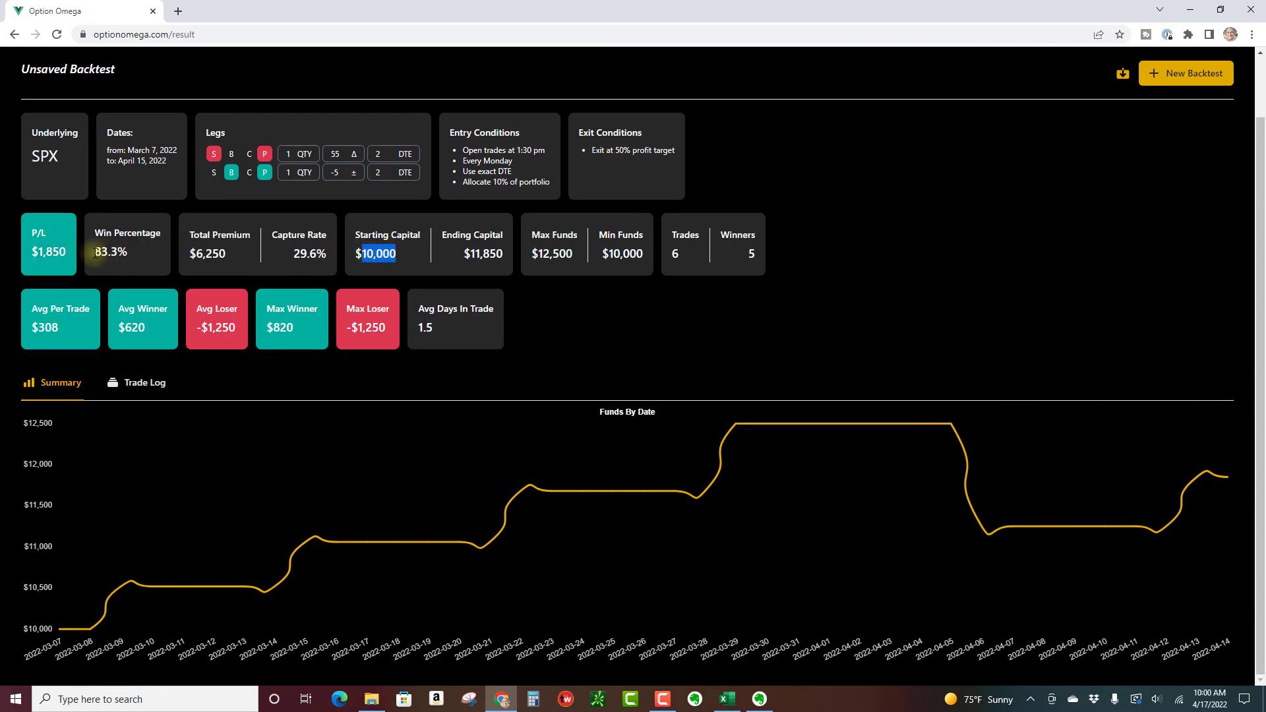
{"action": "left_click_drag", "start_coordinate": [37, 252], "coordinate": [117, 252]}
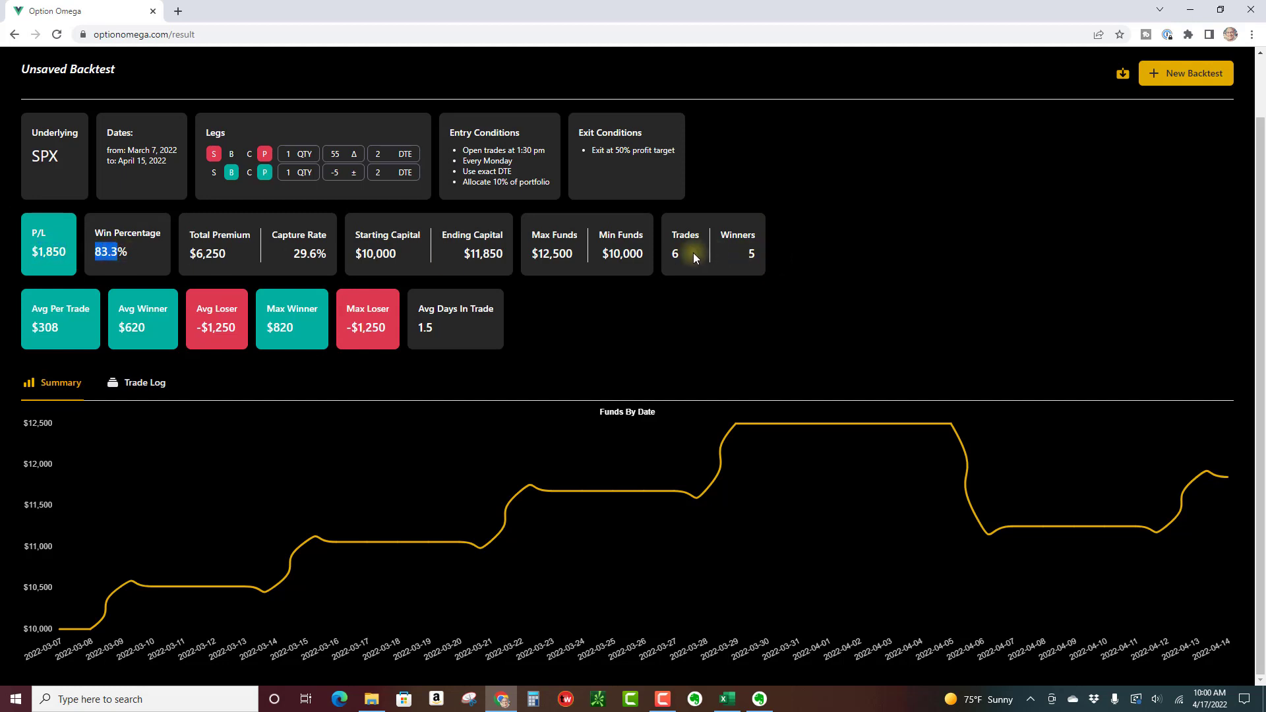
- Open the 55-delta trade log and highlight the 2.55 premiums and the 83.3% win rate
{"action": "left_click", "coordinate": [140, 383]}
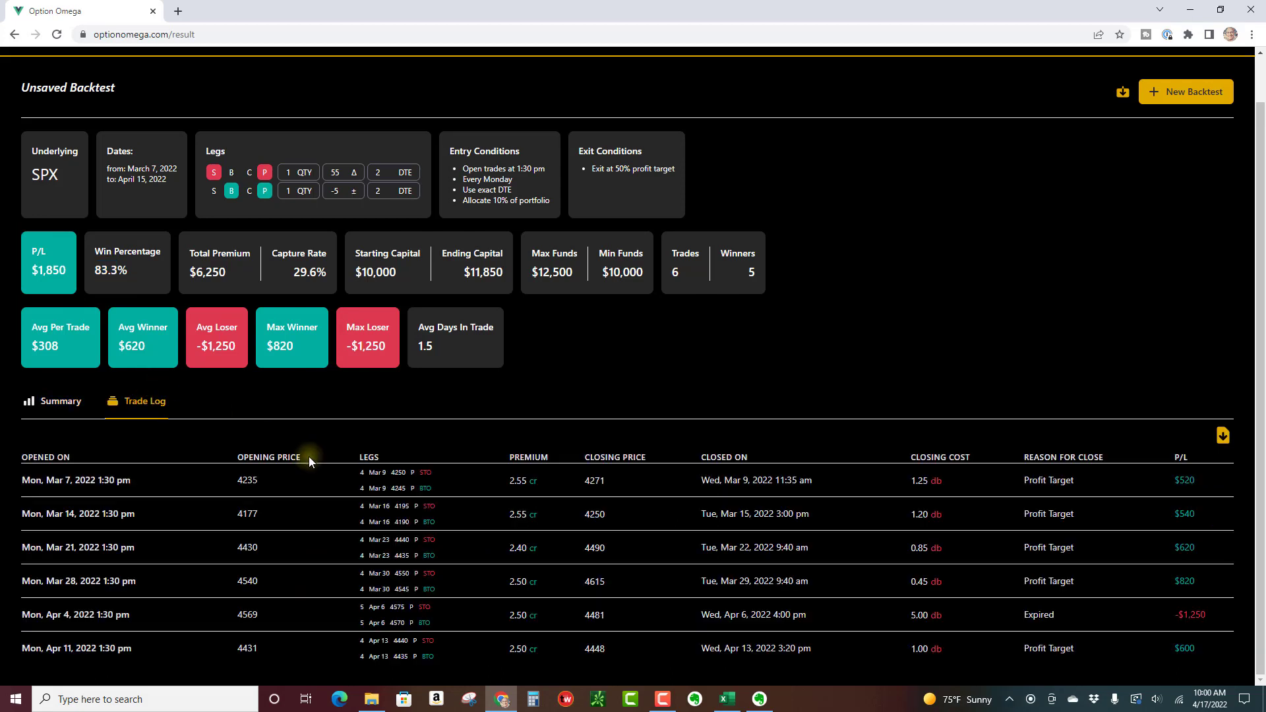
{"action": "double_click", "coordinate": [517, 481]}
{"action": "double_click", "coordinate": [524, 515]}
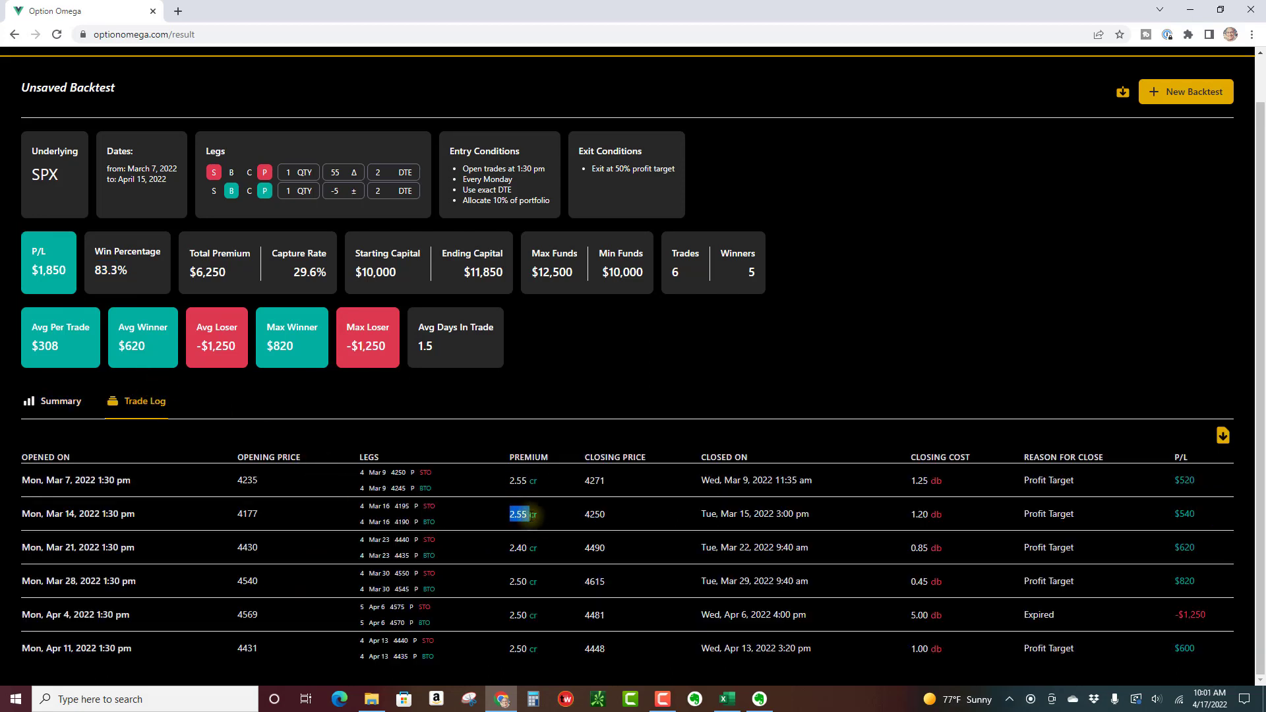
{"action": "double_click", "coordinate": [515, 482]}
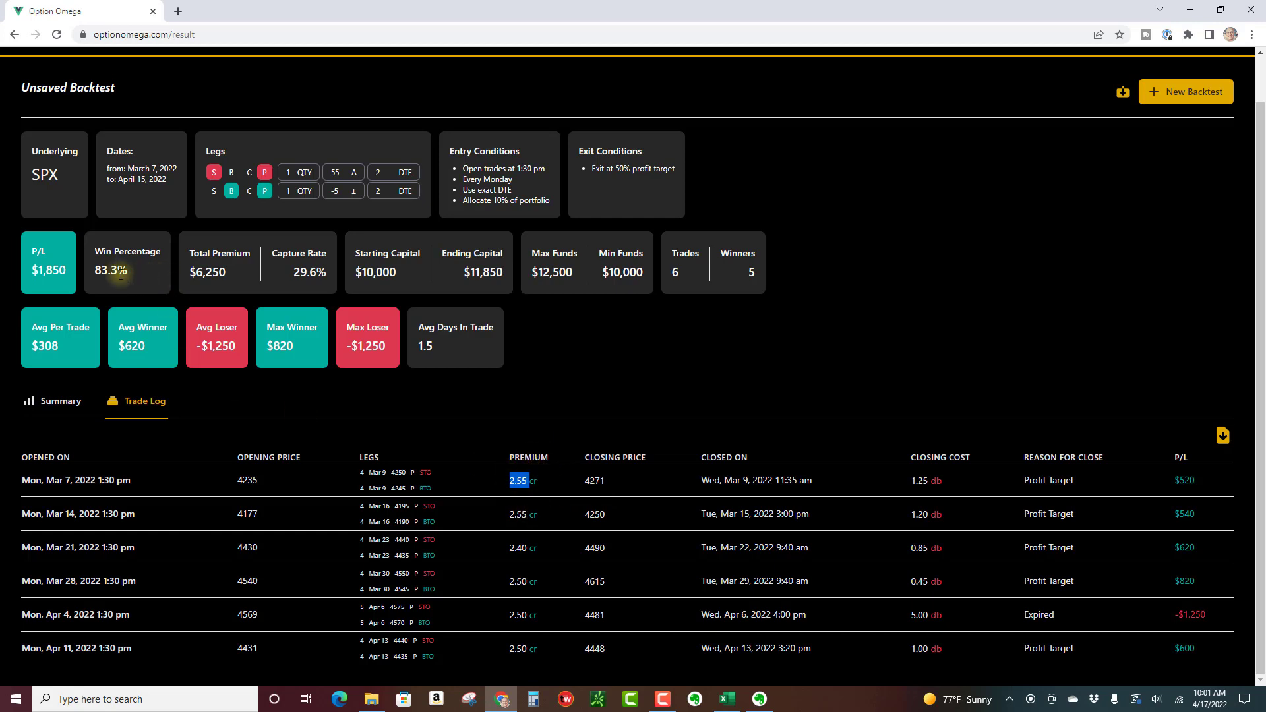
{"action": "left_click", "coordinate": [94, 275]}
{"action": "left_click_drag", "start_coordinate": [94, 274], "coordinate": [122, 271]}
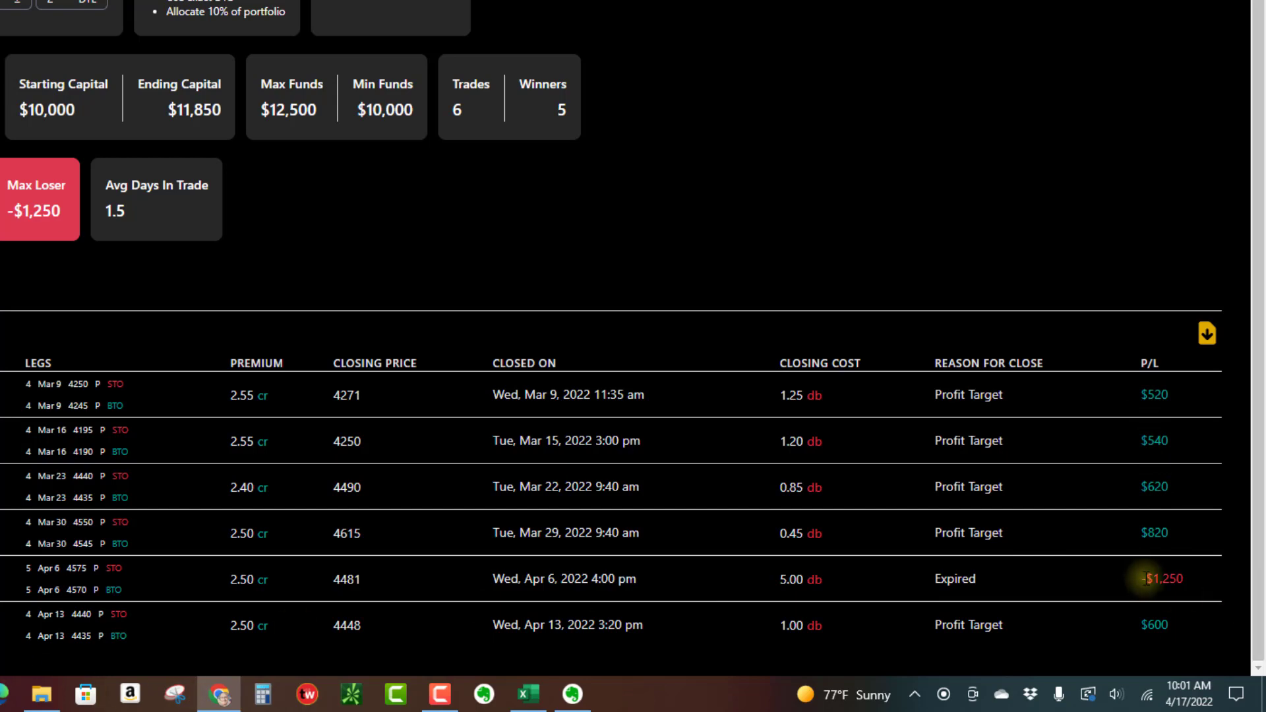
- Highlight a trade's P/L, the Mar 9 trade's 2.55 premium and 4-contract legs, and Apr 6's 5-contract legs
{"action": "left_click_drag", "start_coordinate": [1146, 578], "coordinate": [1185, 573]}
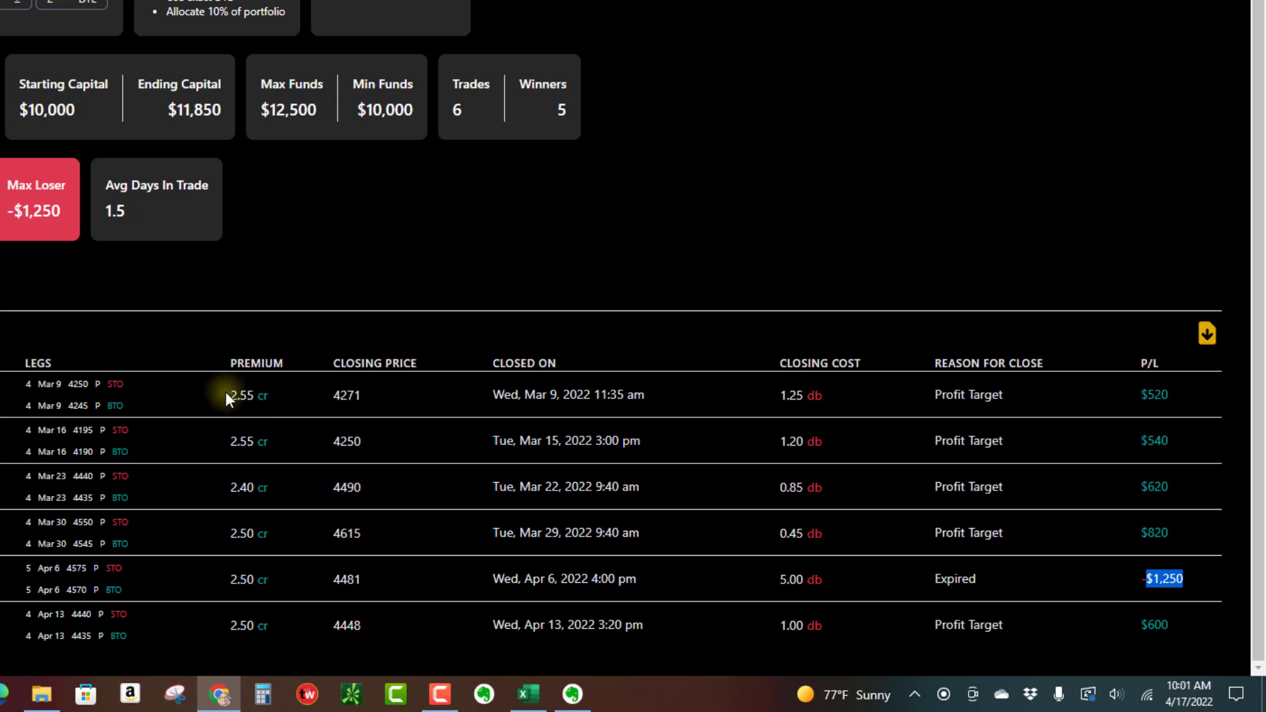
{"action": "left_click_drag", "start_coordinate": [228, 394], "coordinate": [256, 394]}
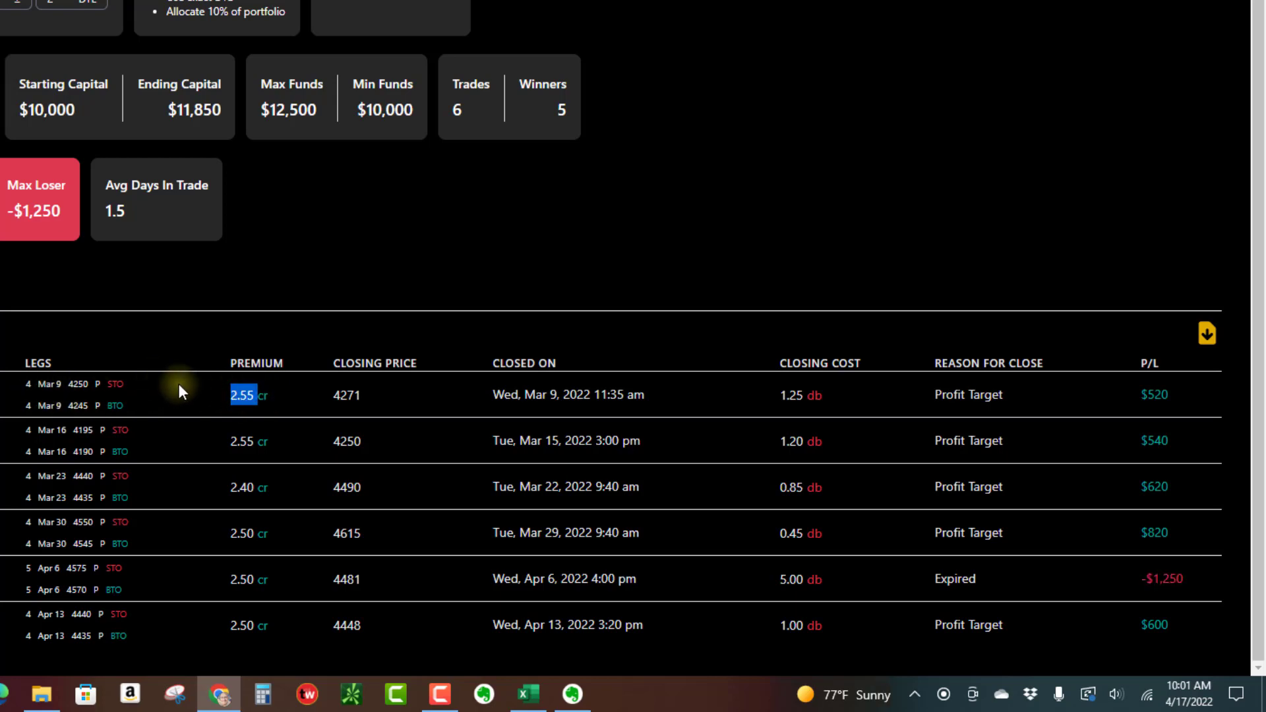
{"action": "left_click_drag", "start_coordinate": [22, 391], "coordinate": [28, 405]}
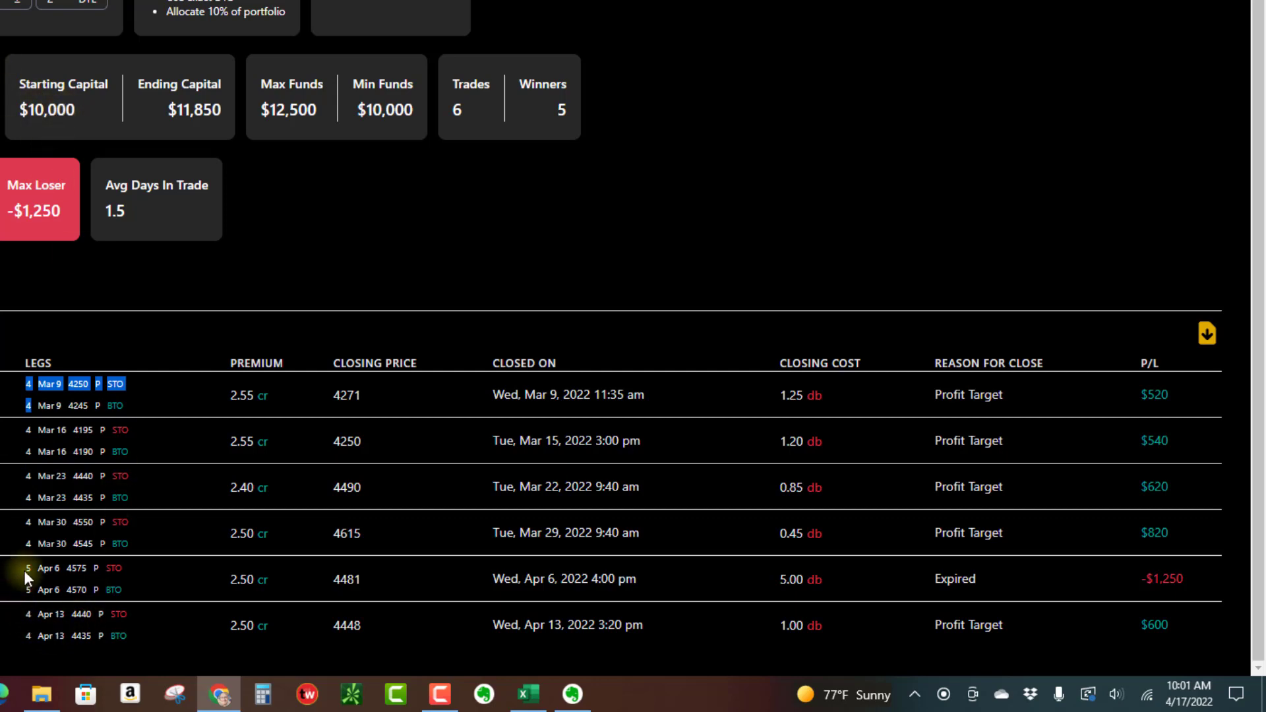
{"action": "mouse_move", "coordinate": [23, 571]}
{"action": "left_mouse_down"}
{"action": "mouse_move", "coordinate": [34, 564]}
{"action": "mouse_move", "coordinate": [38, 582]}
{"action": "left_mouse_up"}
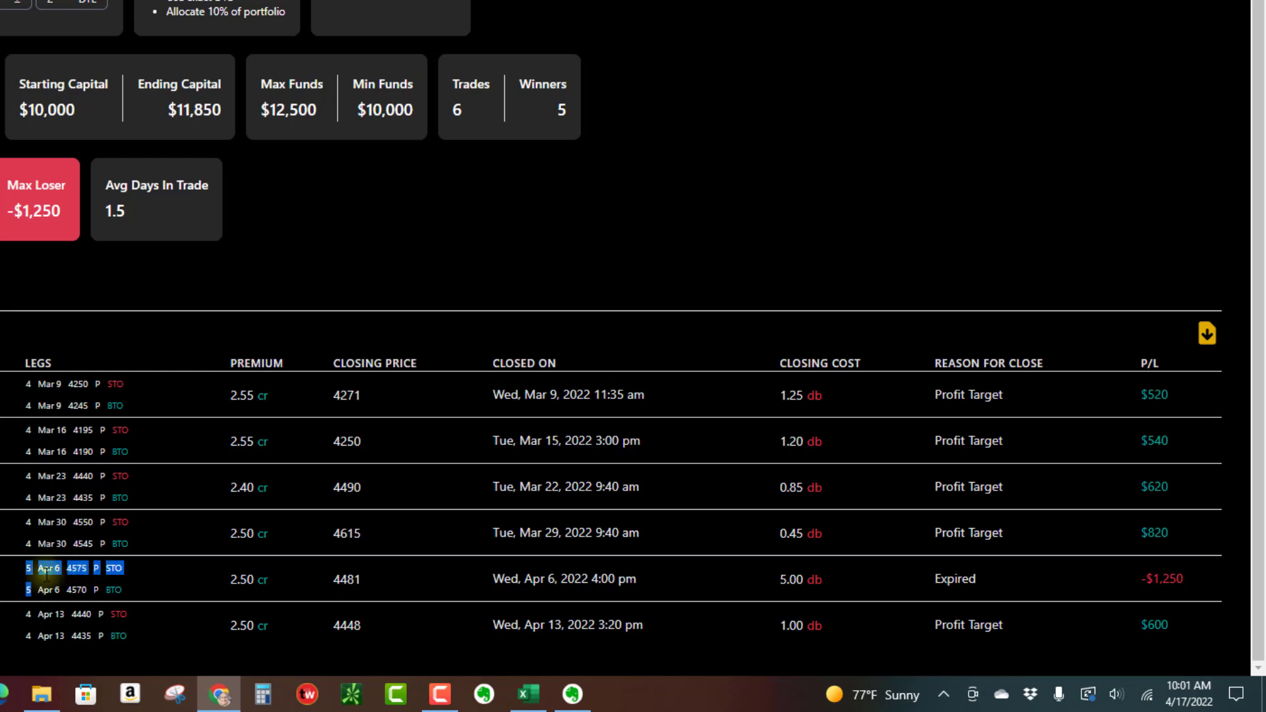
- Highlight the -$1,250 Apr 6 loss and the overall $1,850 P/L
{"action": "left_click", "coordinate": [6, 581]}
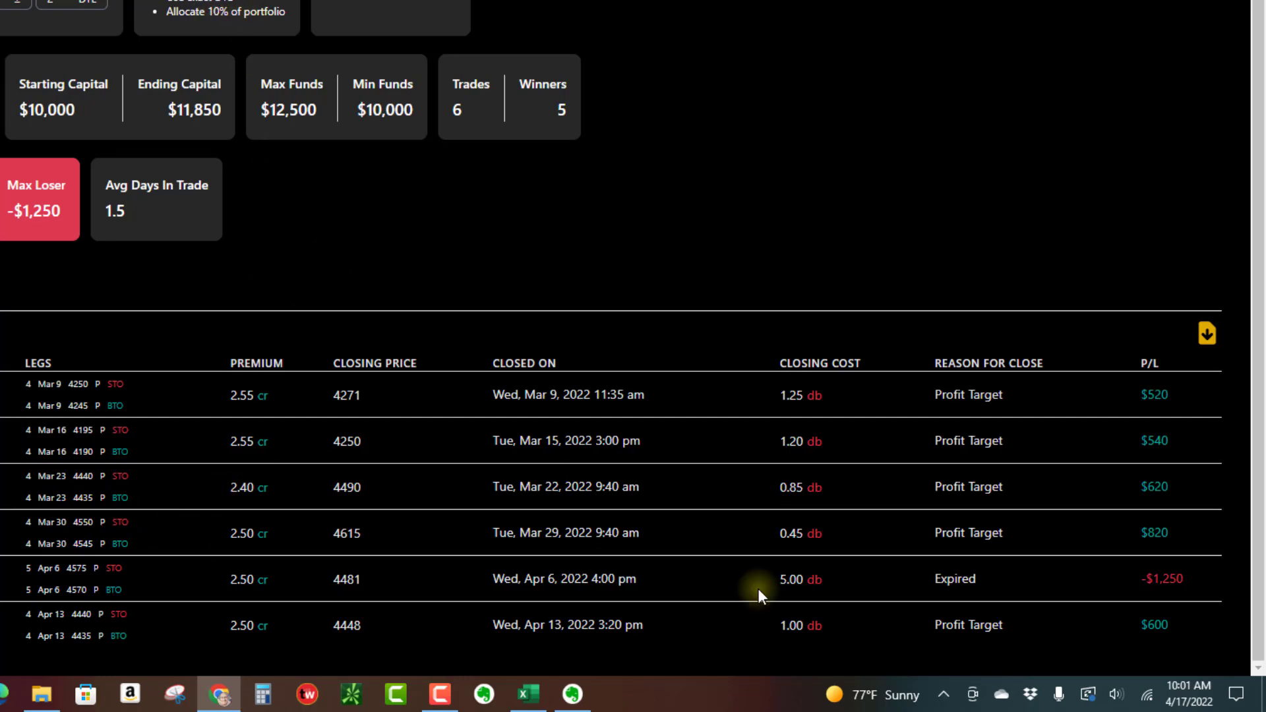
{"action": "left_click_drag", "start_coordinate": [1143, 581], "coordinate": [1184, 580]}
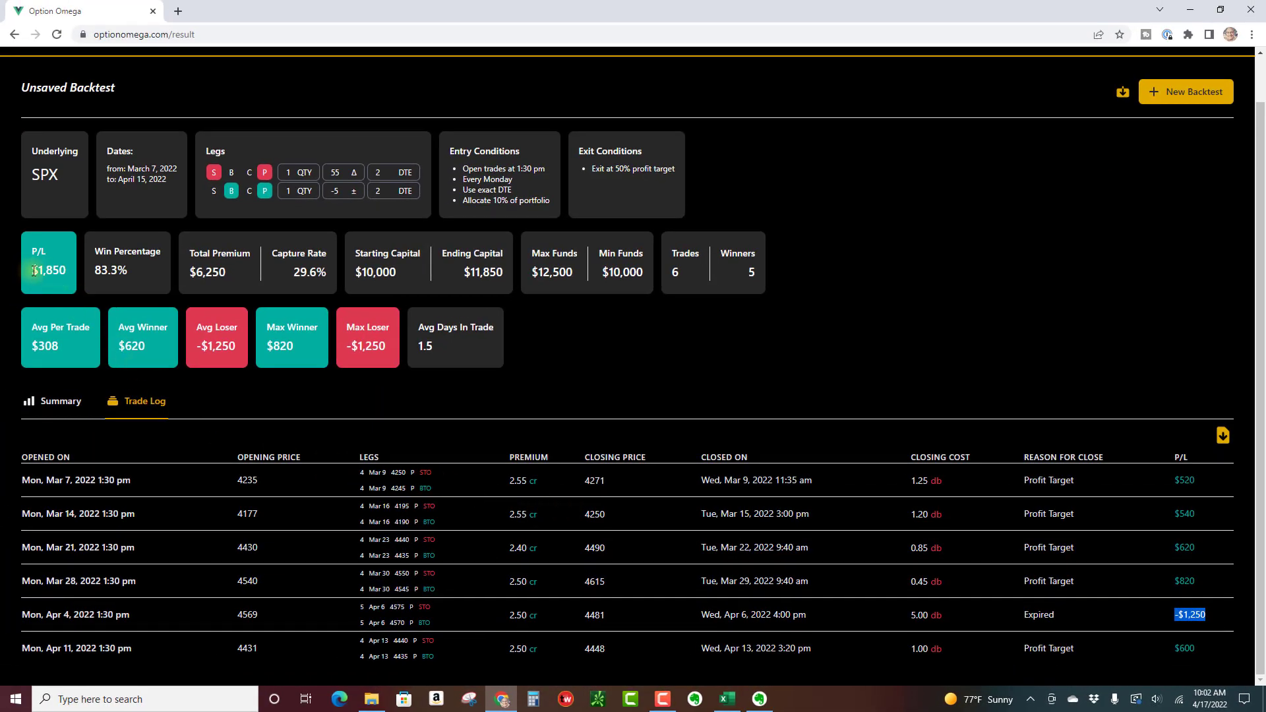
{"action": "left_click_drag", "start_coordinate": [31, 271], "coordinate": [124, 268]}
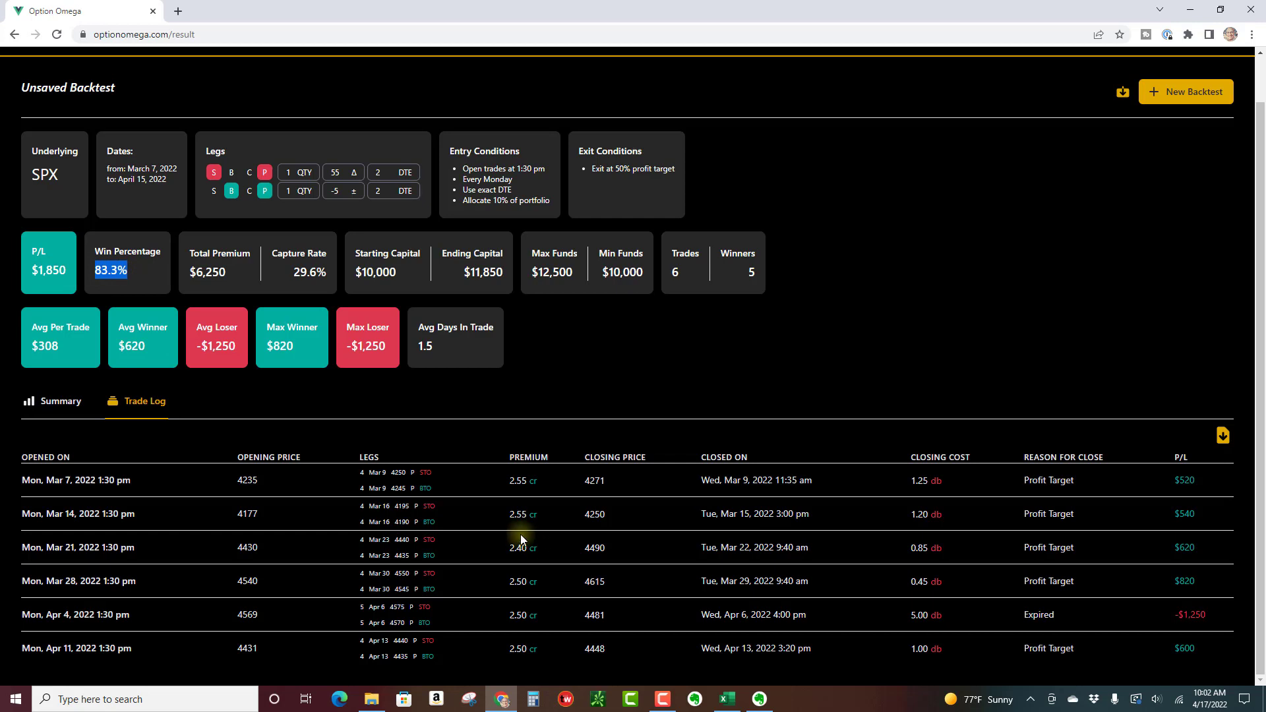
{"action": "left_click", "coordinate": [72, 410]}
{"action": "scroll", "coordinate": [638, 458], "scroll_direction": "down", "scroll_amount": 1}
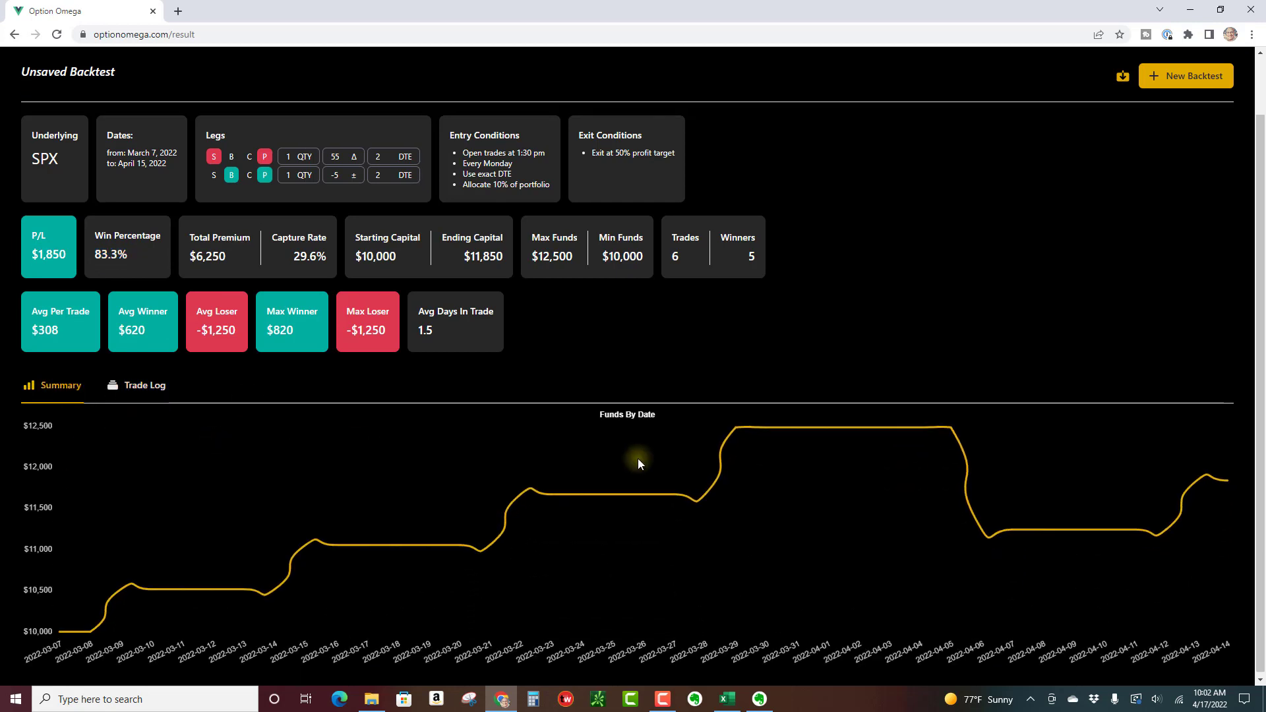